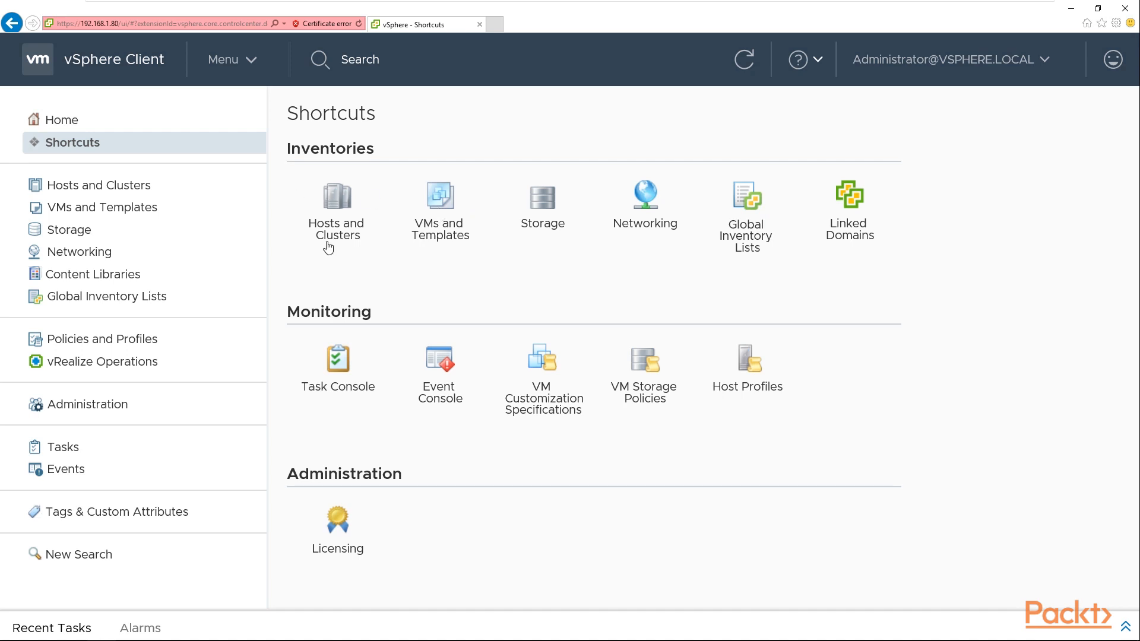
# Step: Start a new virtual machine in PVO Datacenter from the VMs and Templates inventory, using the Create a new virtual machine type
pyautogui.click(455, 208)
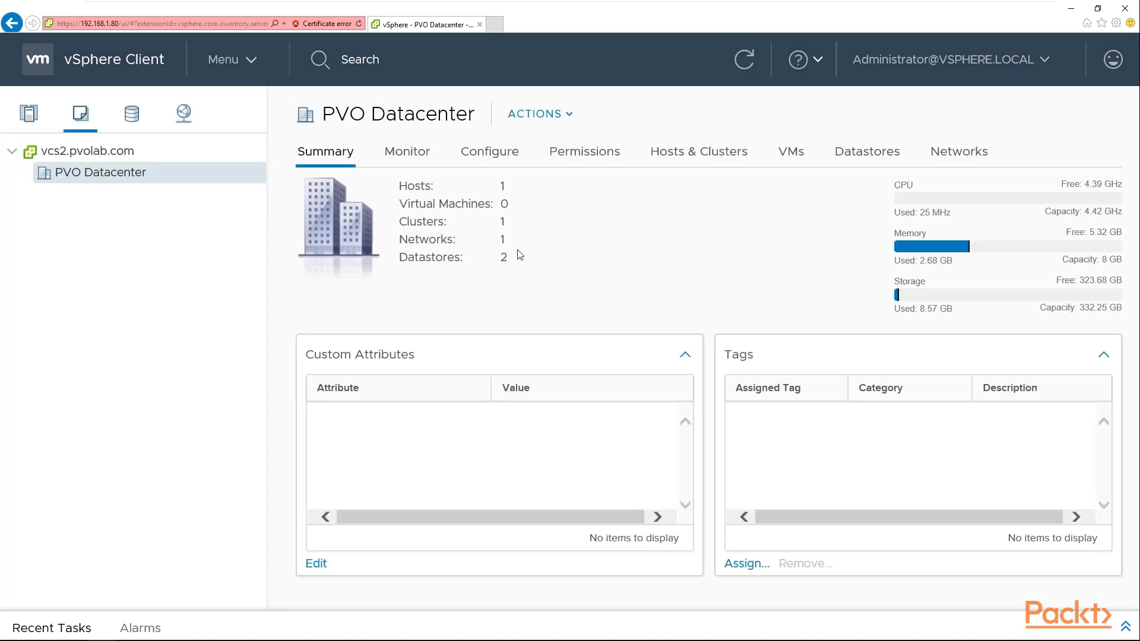
pyautogui.click(574, 119)
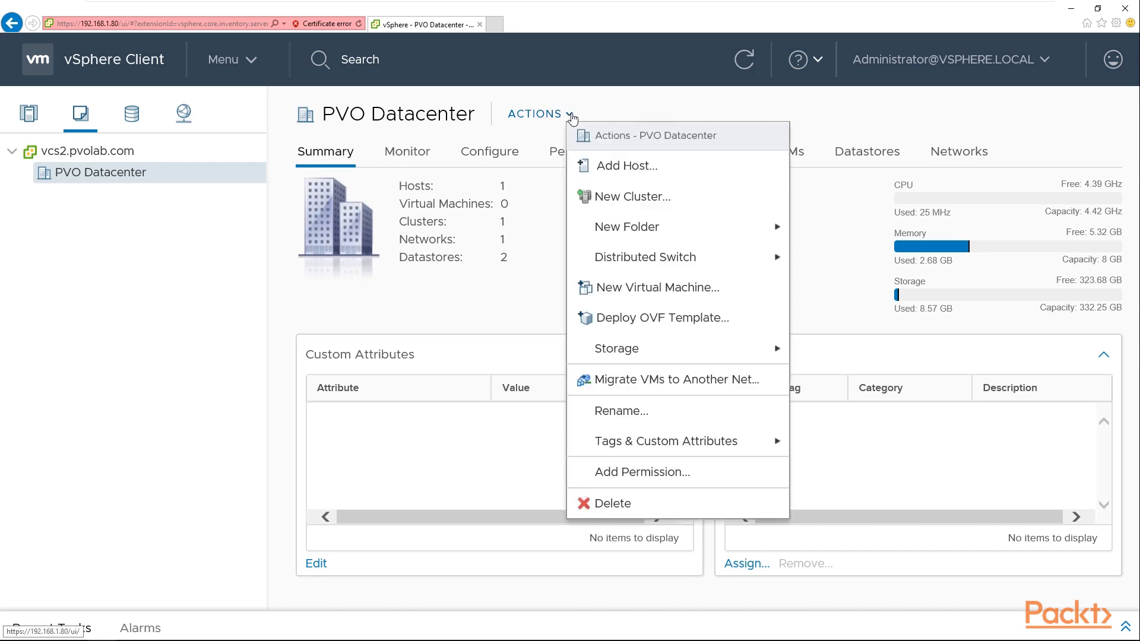
pyautogui.moveTo(639, 225)
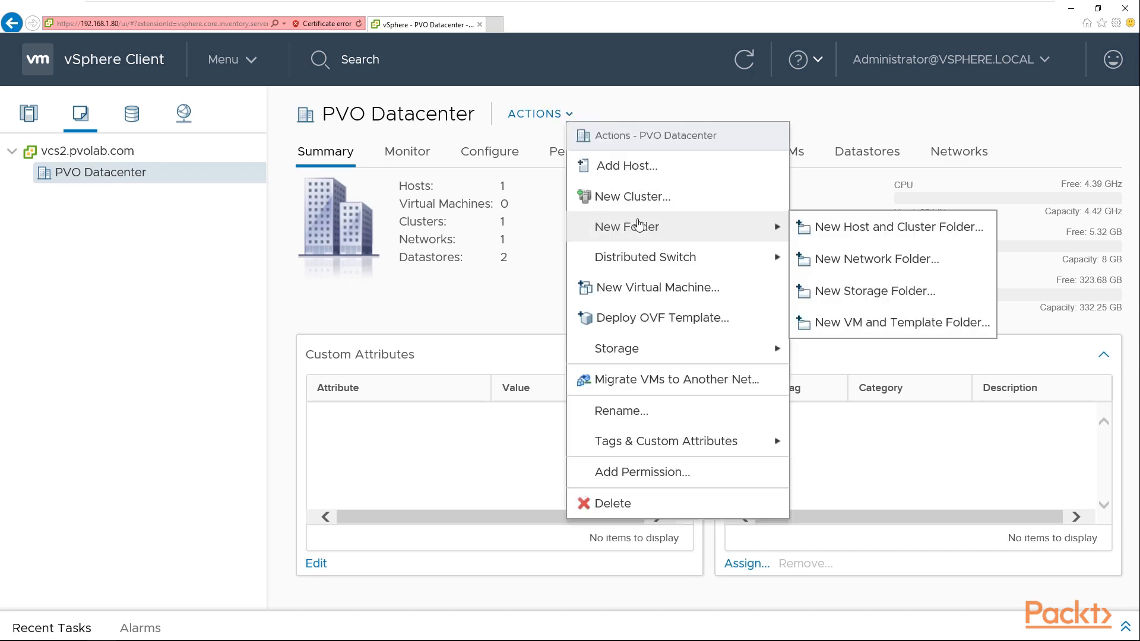
pyautogui.click(667, 290)
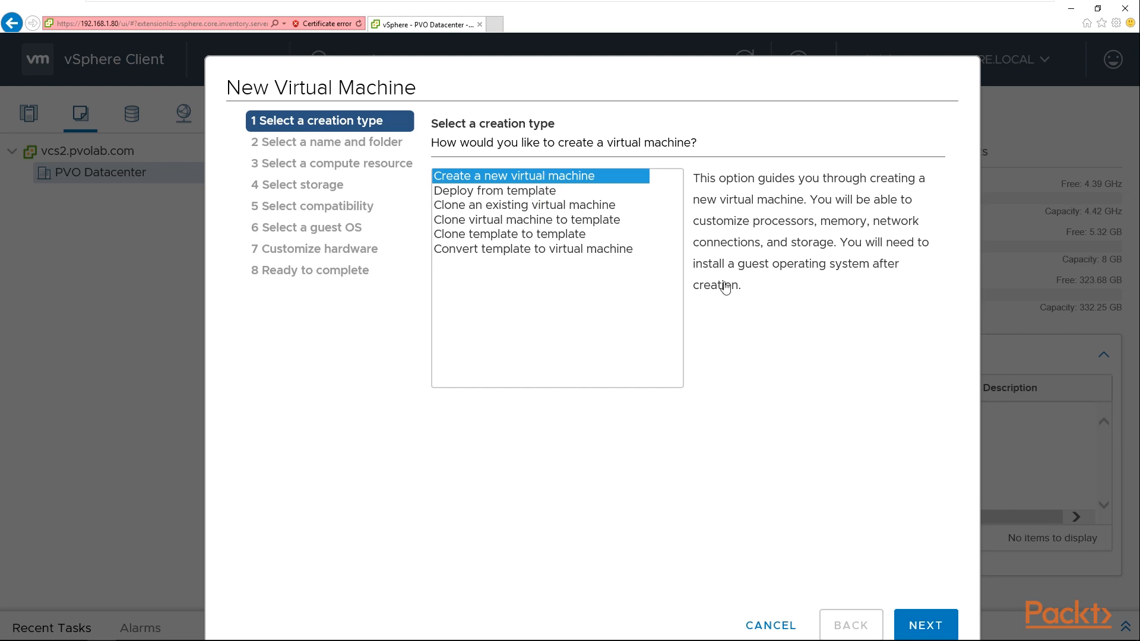
pyautogui.click(916, 621)
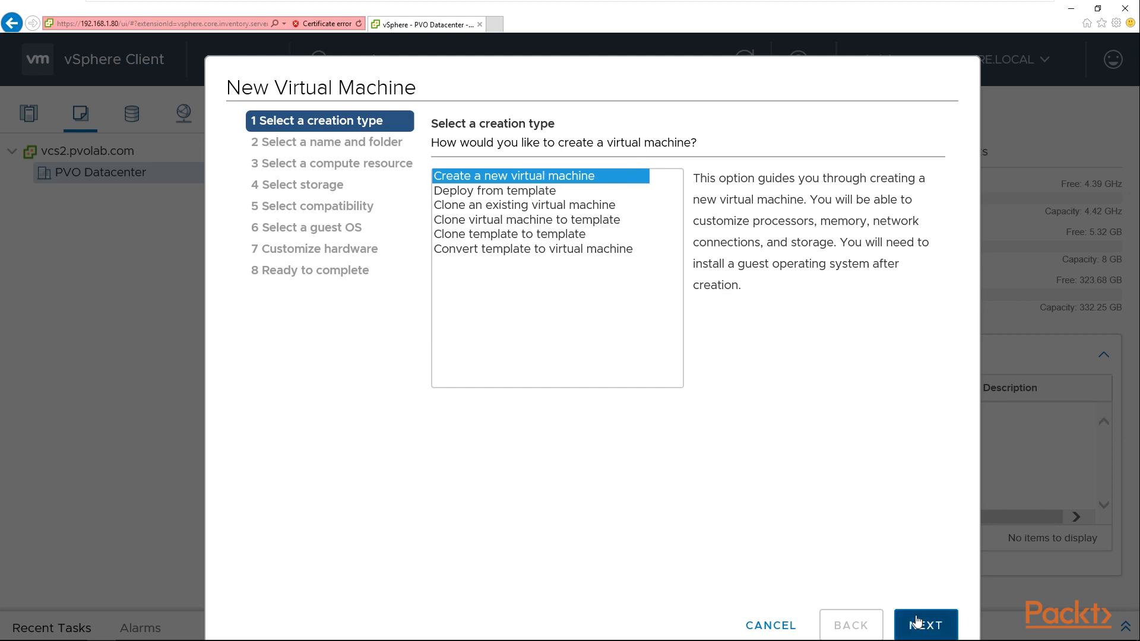
pyautogui.click(917, 621)
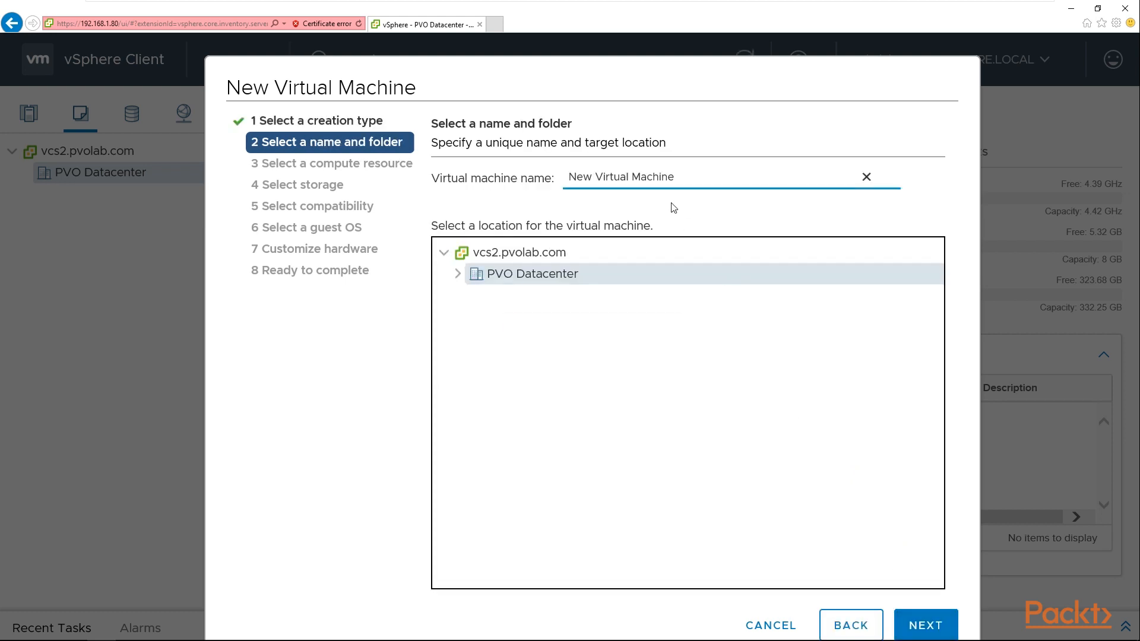
# Step: Name the virtual machine Windows 7 Gold Image and choose PVO Datacenter as its location
pyautogui.moveTo(571, 177); pyautogui.dragTo(713, 181)
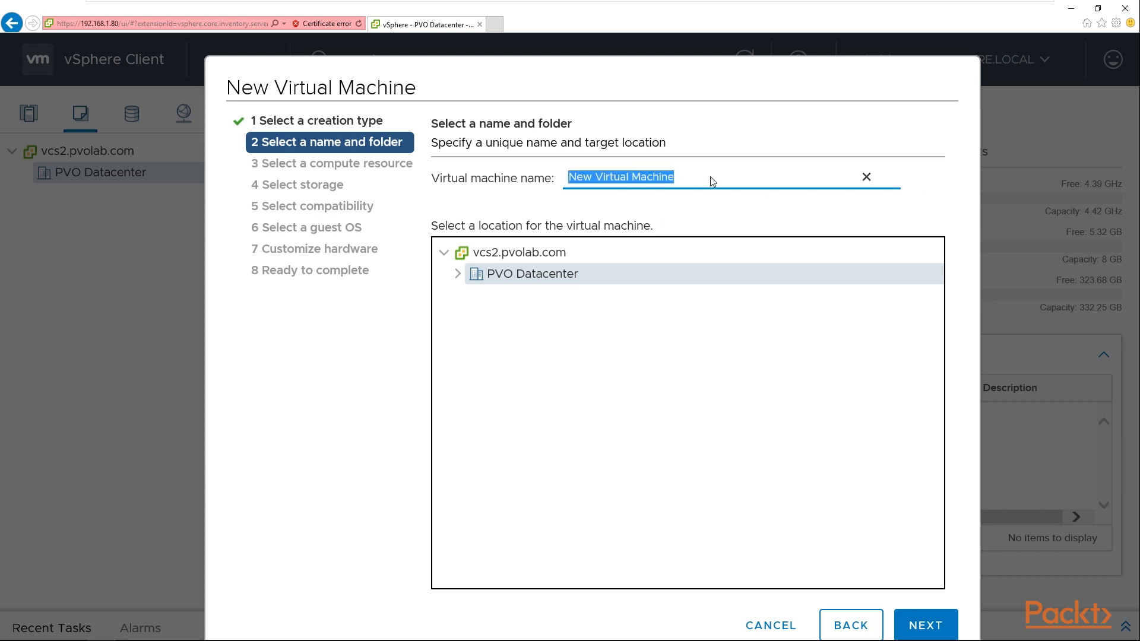
pyautogui.write('Wi')
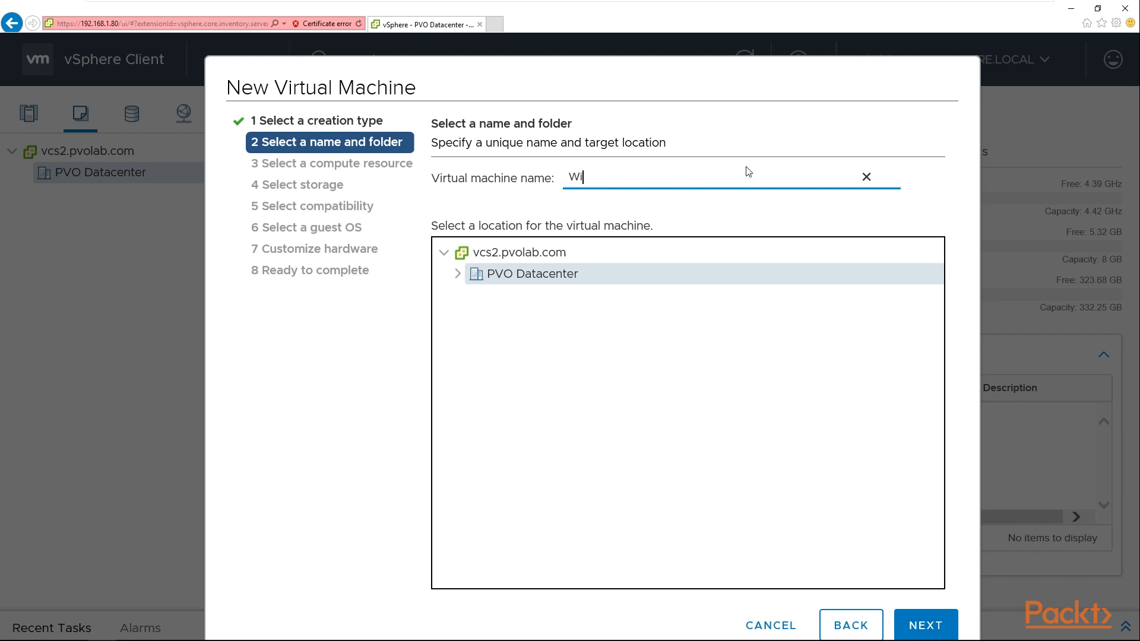
pyautogui.write('ndows 7 Gold Image')
pyautogui.click(546, 279)
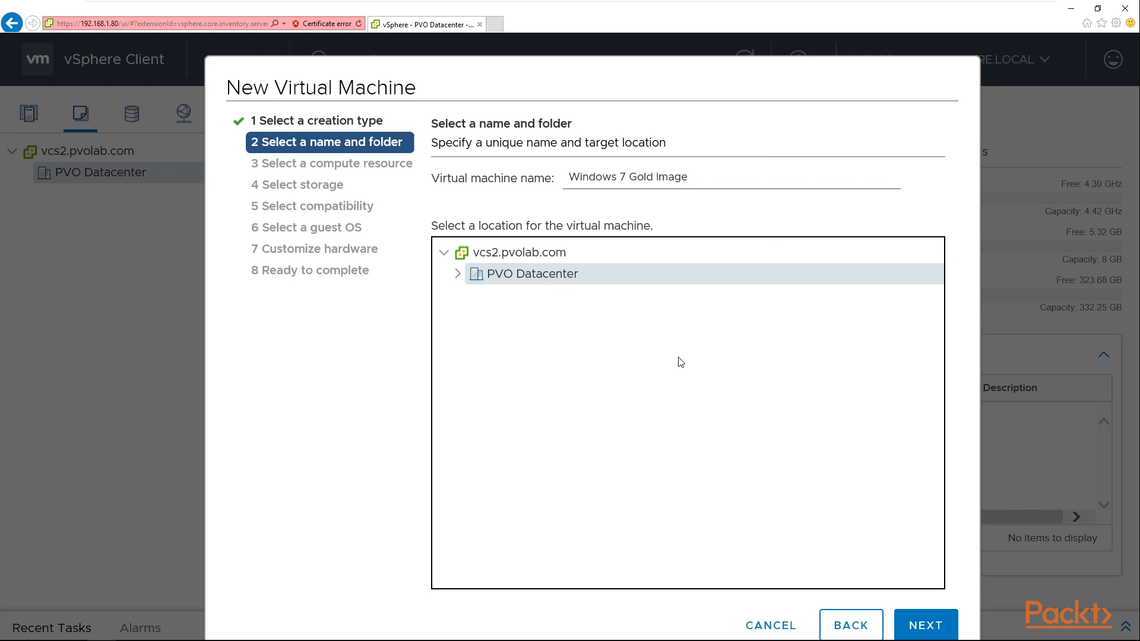
pyautogui.click(933, 618)
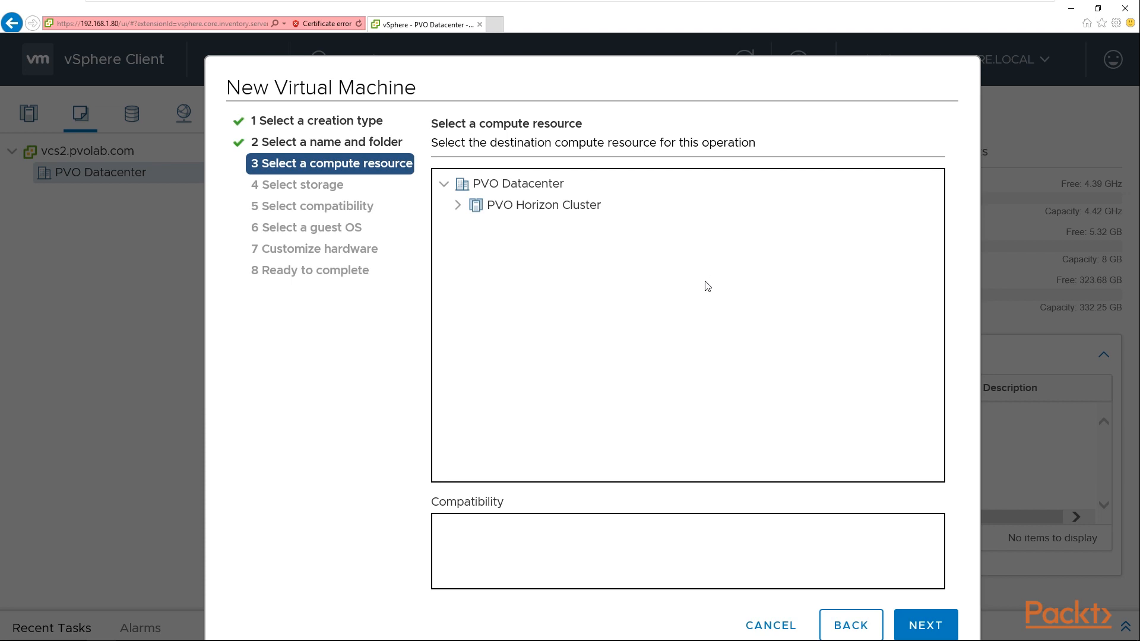
# Step: Choose host 192.168.1.131 in PVO Horizon Cluster as the compute resource
pyautogui.click(459, 208)
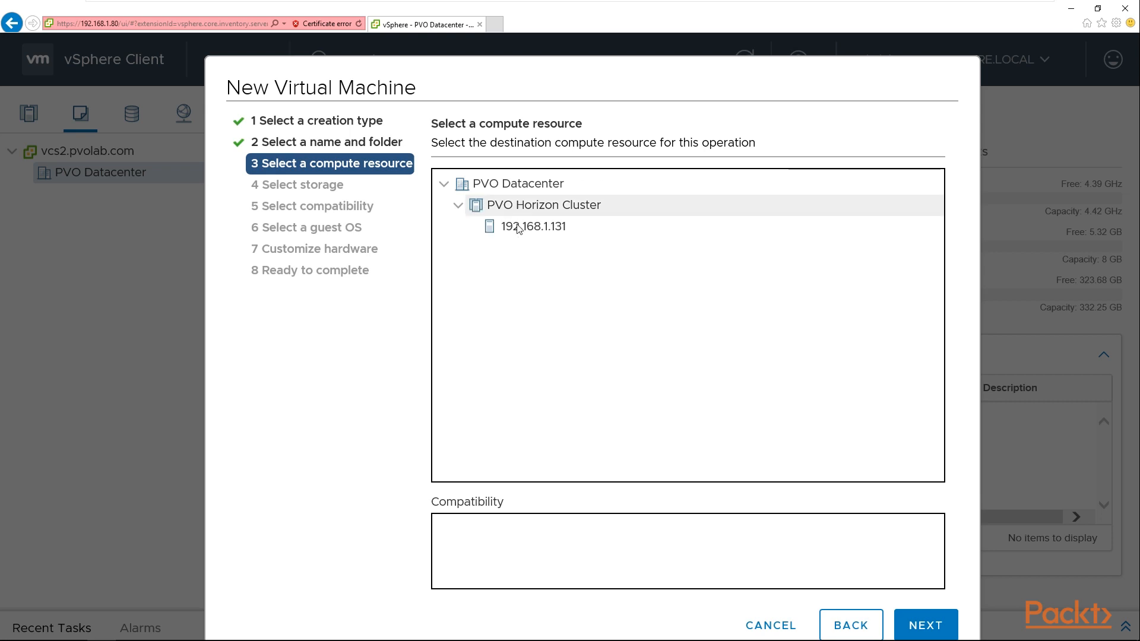
pyautogui.click(531, 231)
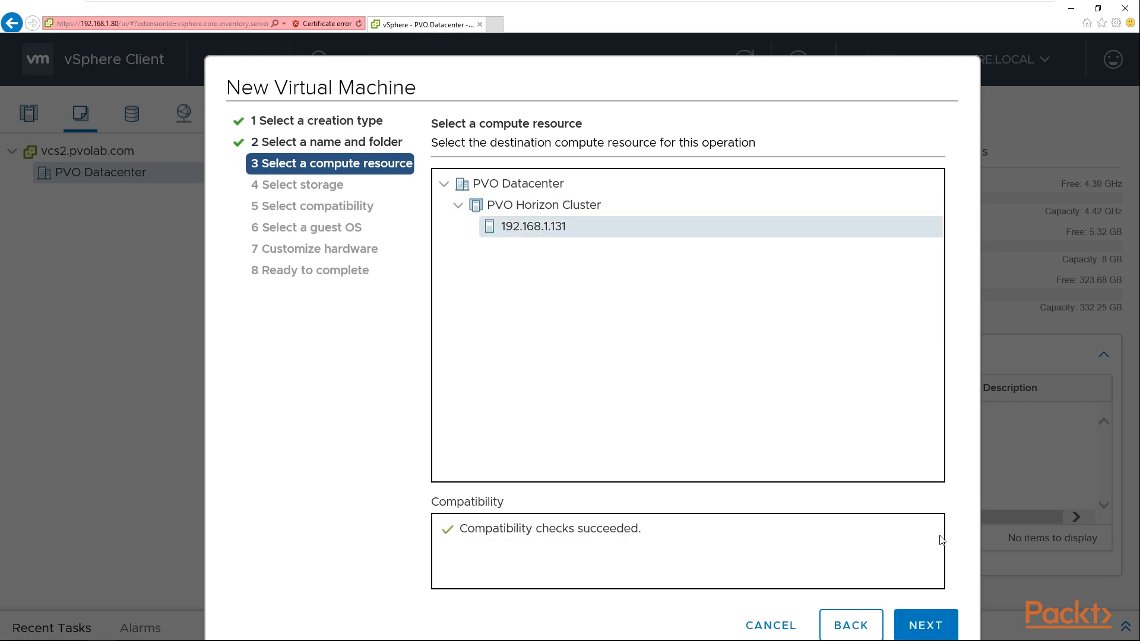
pyautogui.click(928, 624)
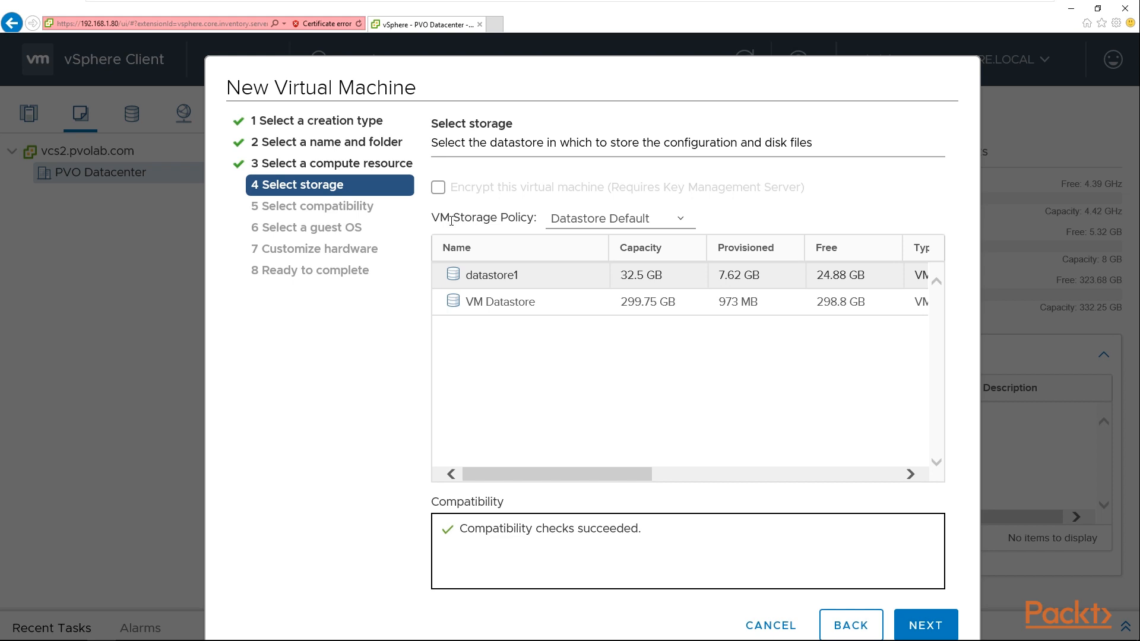
# Step: Review the storage policy options, keep Datastore Default, and choose VM Datastore as the virtual machine's storage
pyautogui.moveTo(452, 221); pyautogui.dragTo(556, 222)
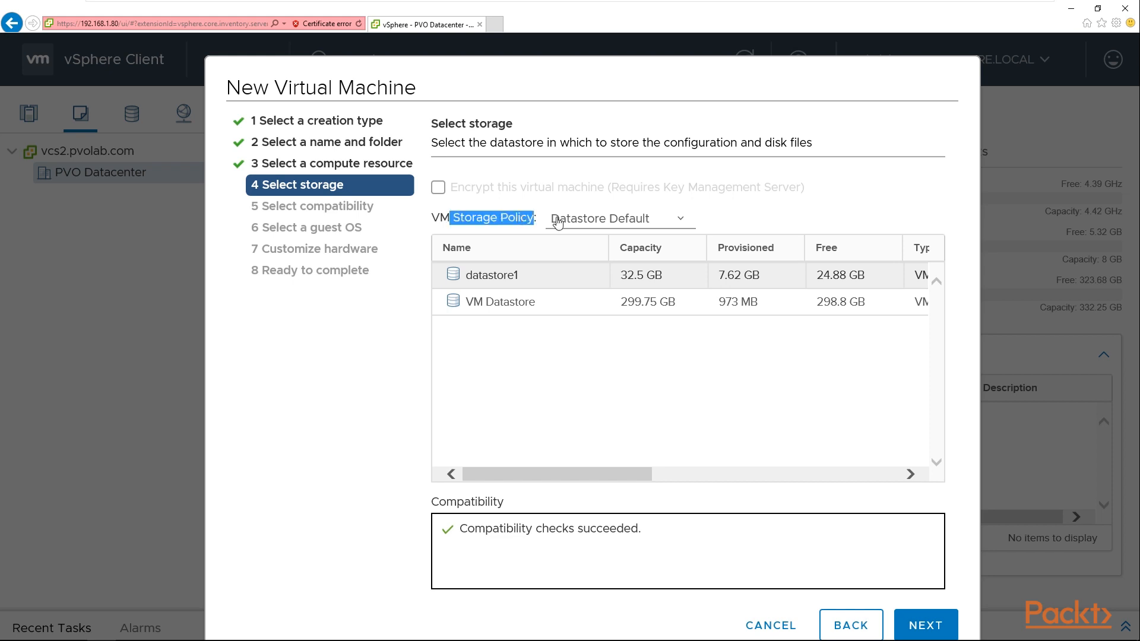
pyautogui.click(689, 222)
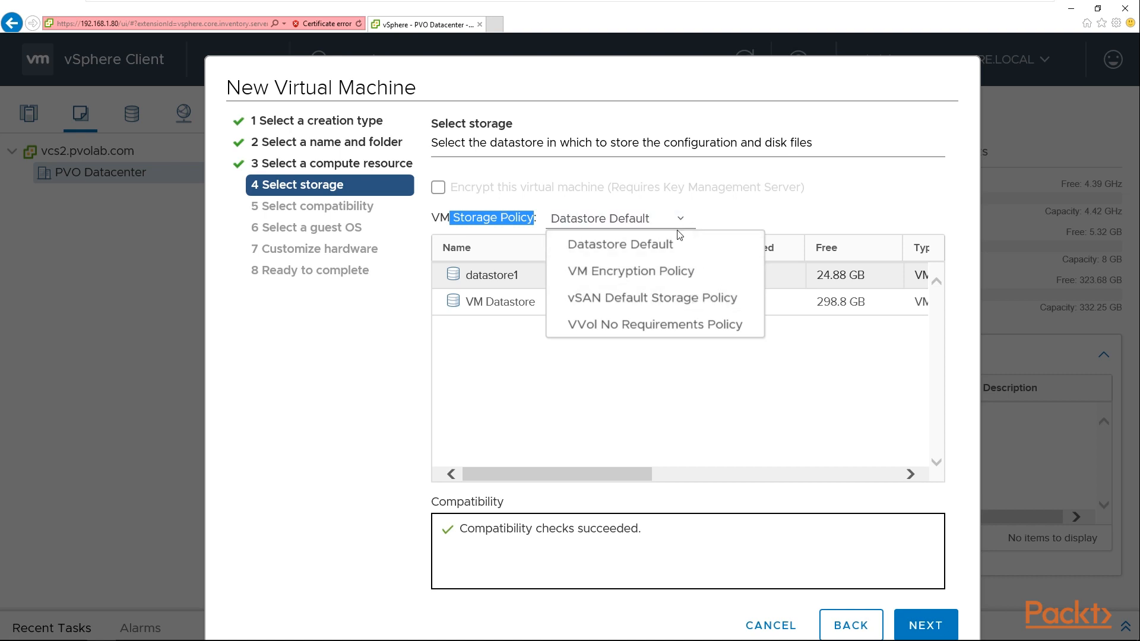
pyautogui.click(688, 224)
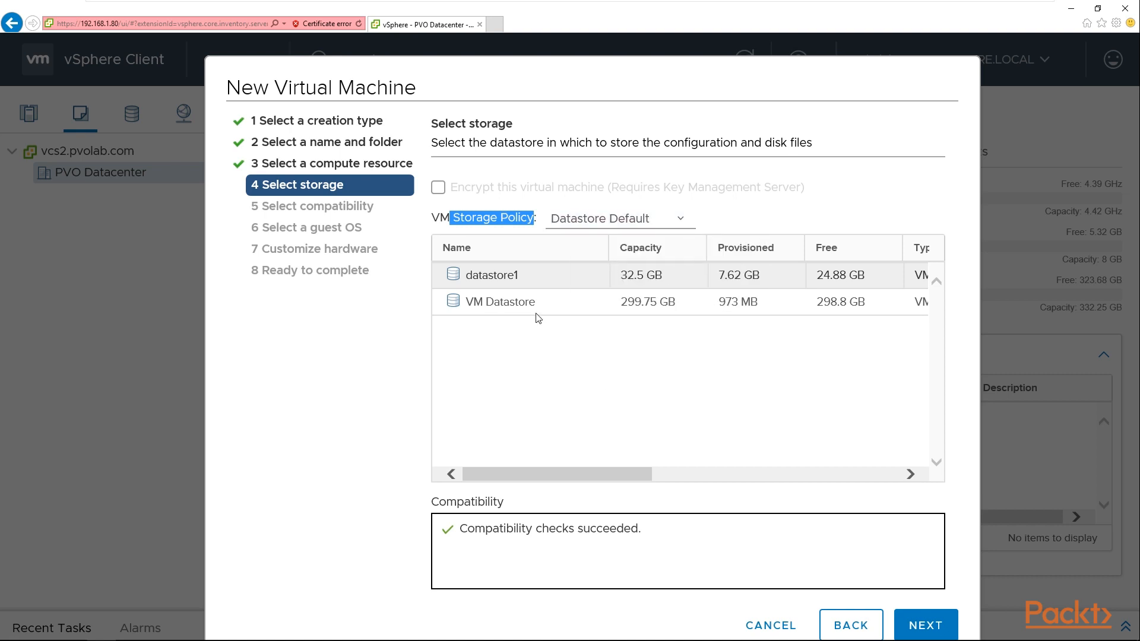
pyautogui.click(512, 303)
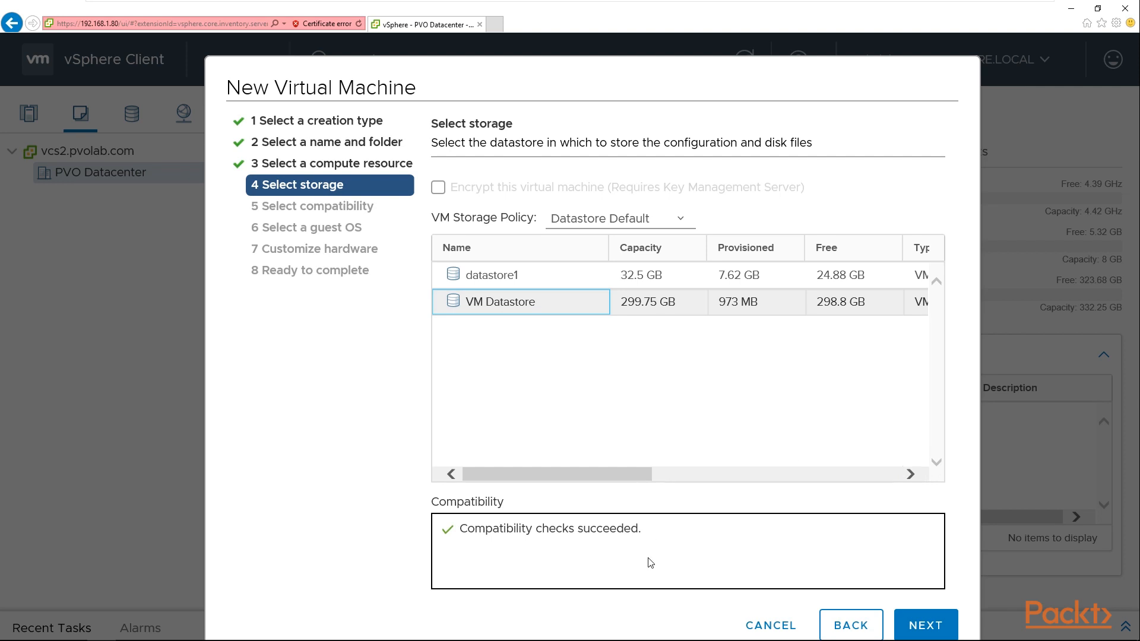
pyautogui.moveTo(536, 528); pyautogui.dragTo(638, 529)
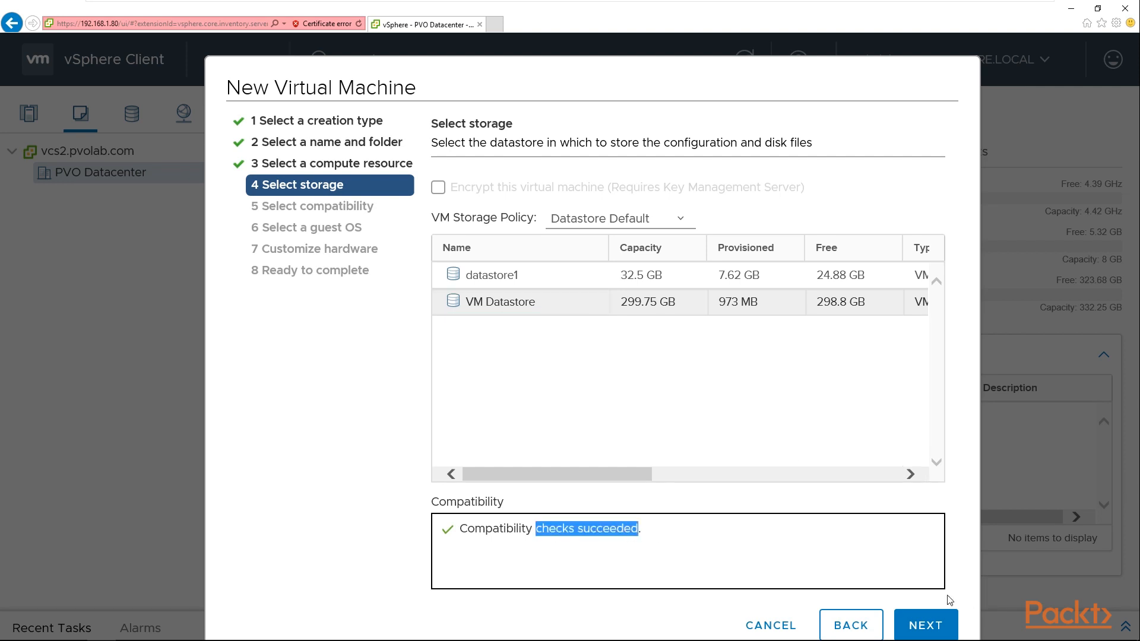
pyautogui.click(942, 618)
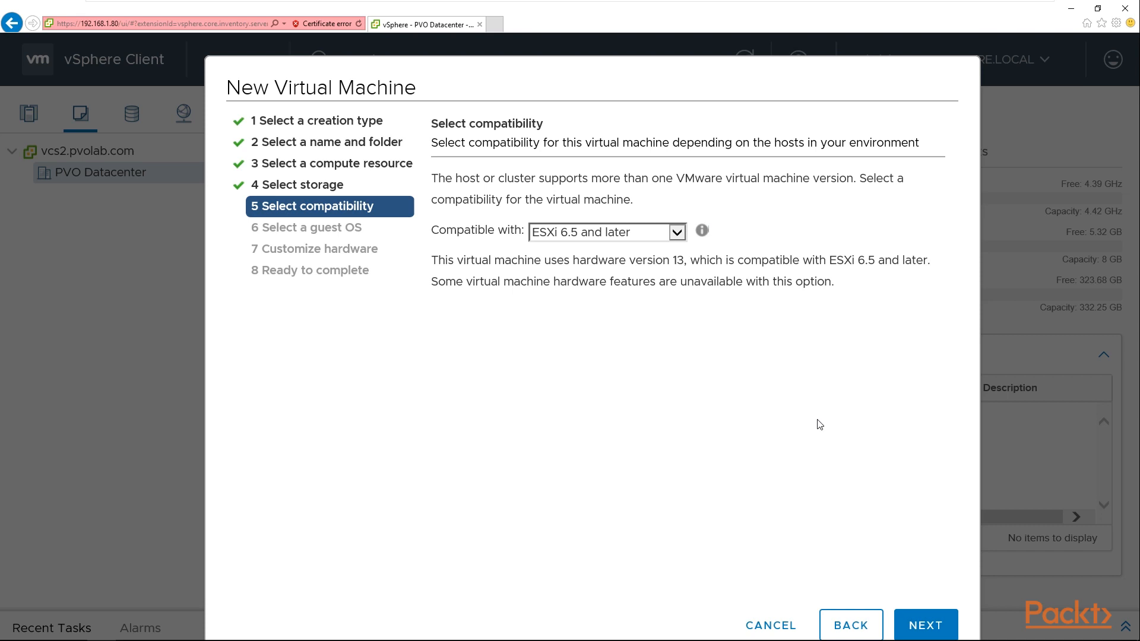
# Step: Set the virtual machine's compatibility to ESXi 6.5 and later and review the hardware version notes
pyautogui.click(677, 233)
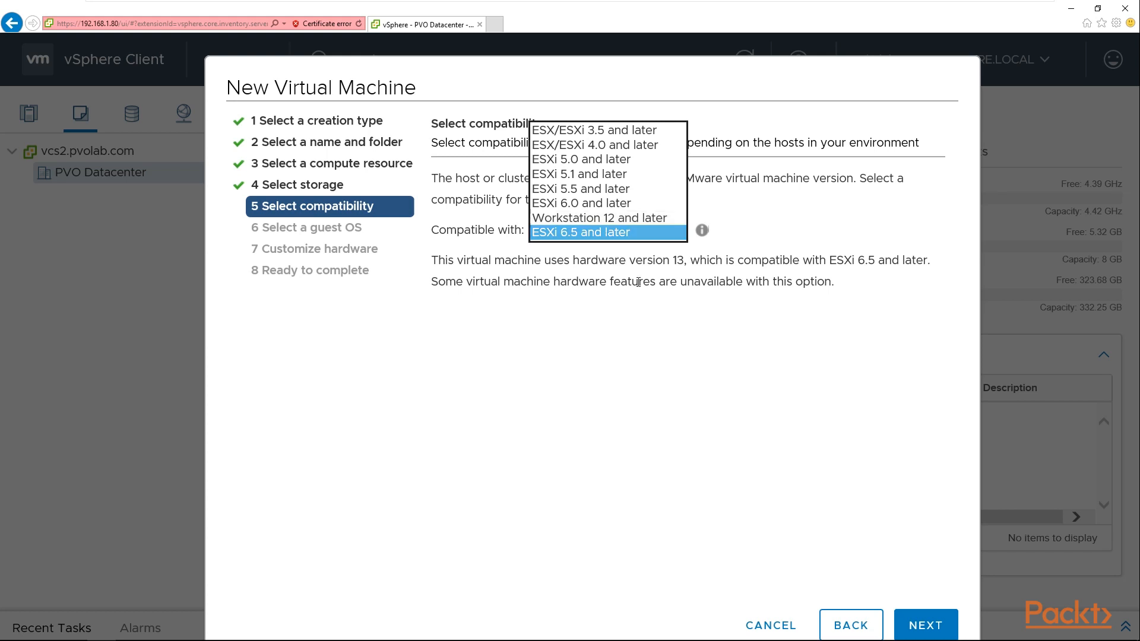
pyautogui.click(598, 234)
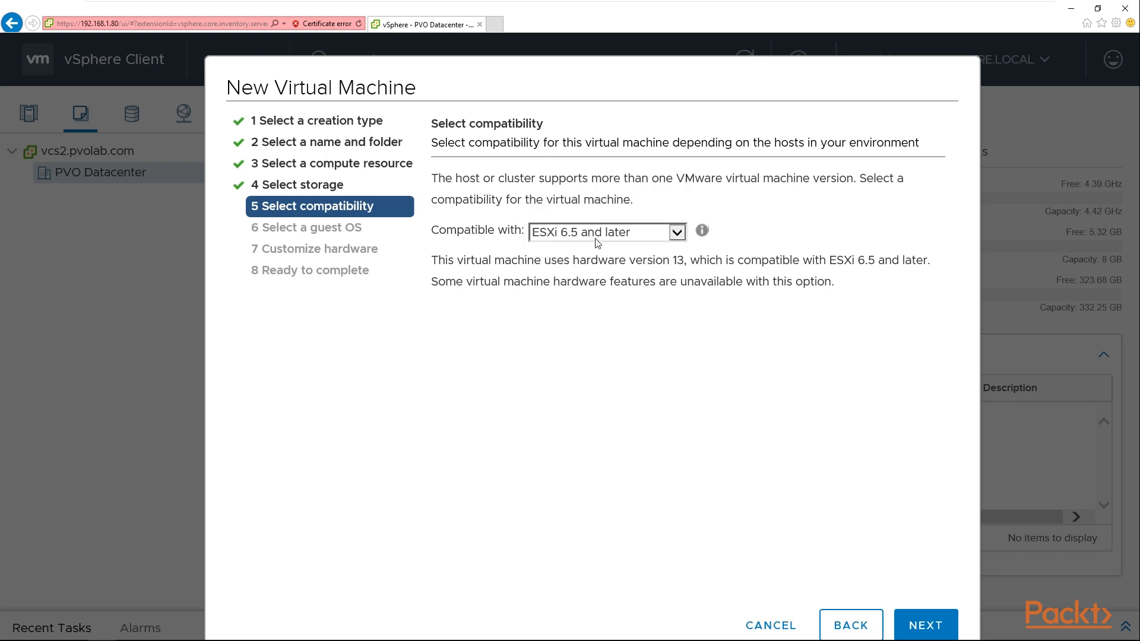
pyautogui.moveTo(493, 272); pyautogui.dragTo(681, 265)
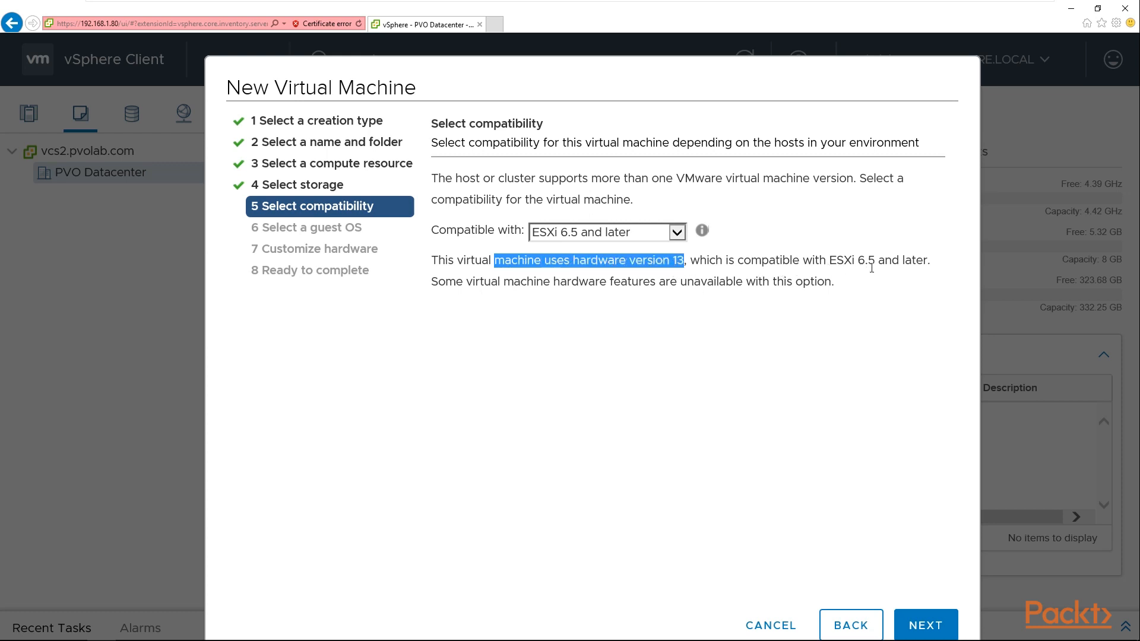
pyautogui.click(432, 287)
pyautogui.moveTo(432, 284); pyautogui.dragTo(843, 281)
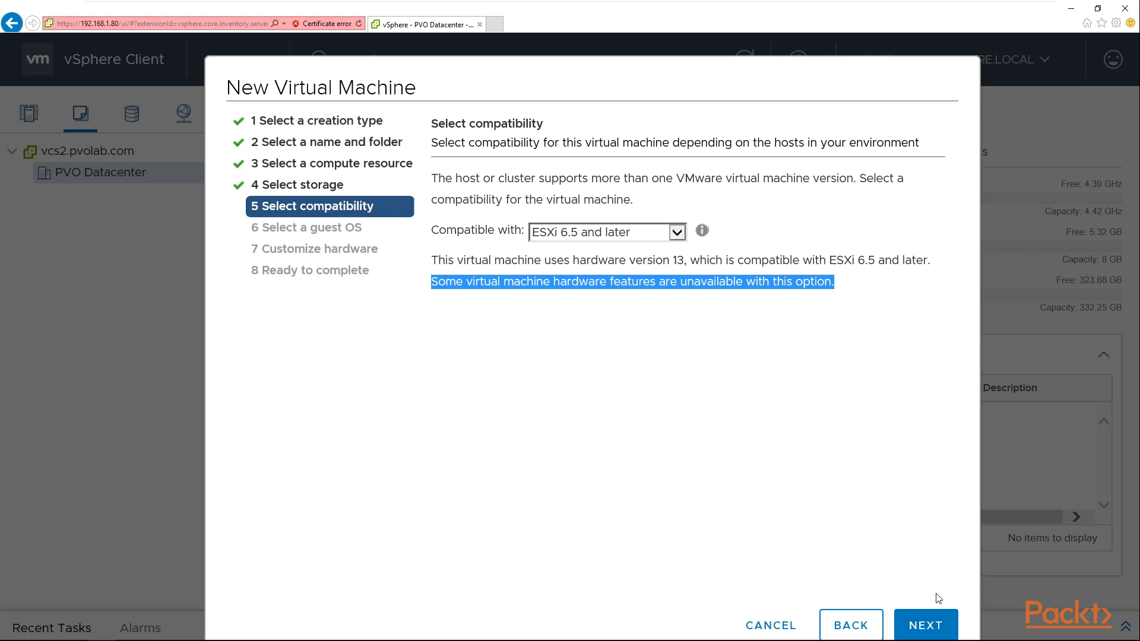
pyautogui.click(931, 625)
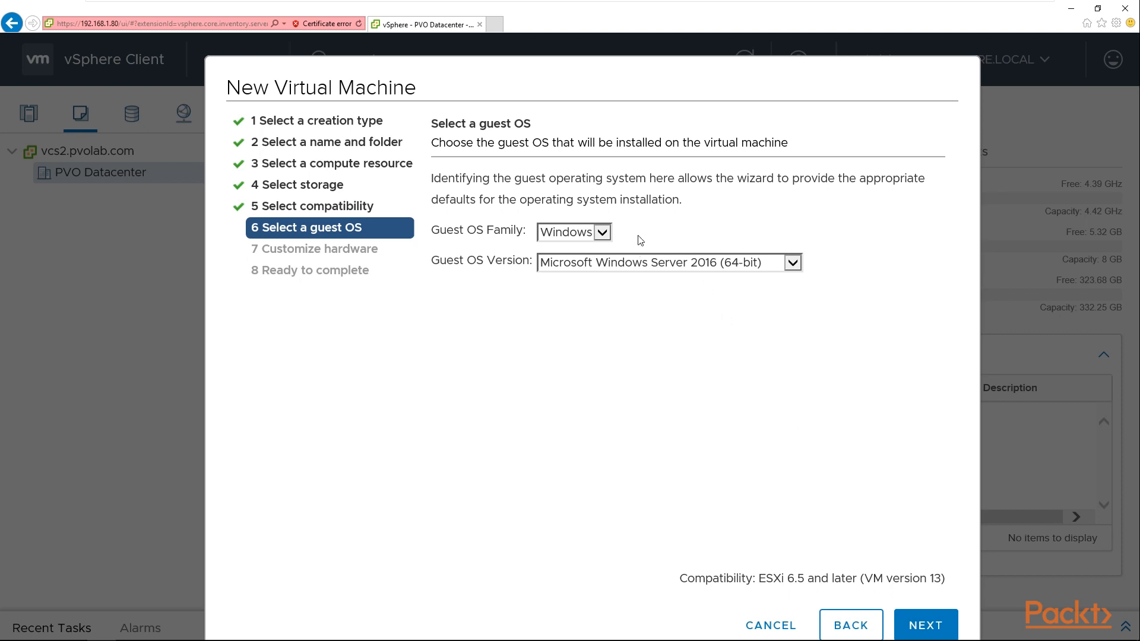
# Step: Set the guest OS family to Windows and the version to Microsoft Windows 7 (64-bit)
pyautogui.click(588, 230)
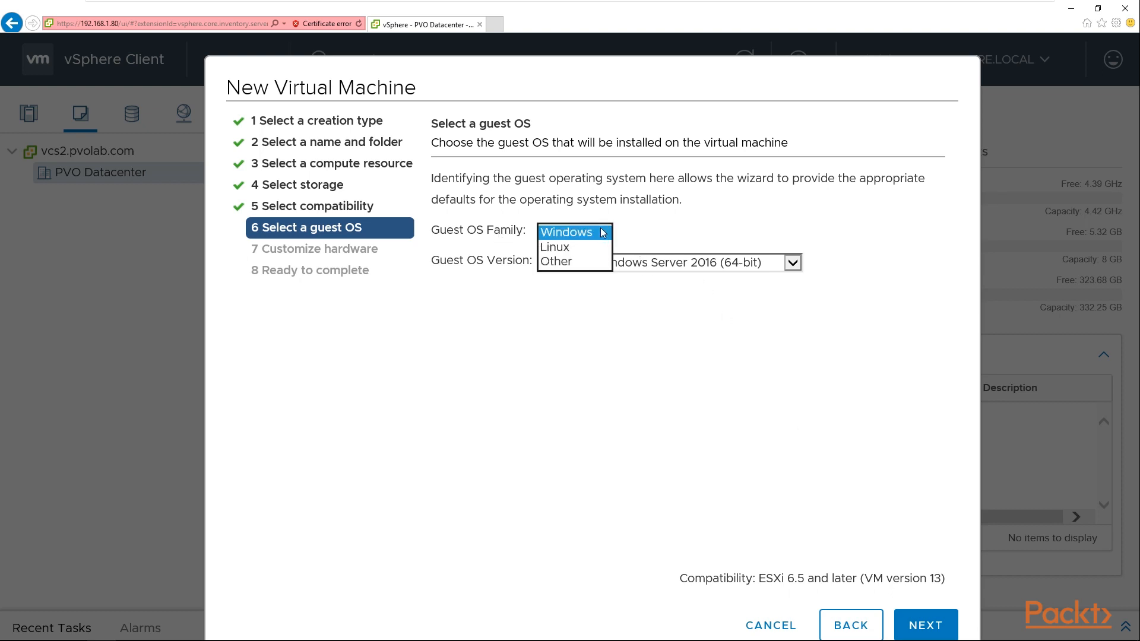
pyautogui.click(591, 230)
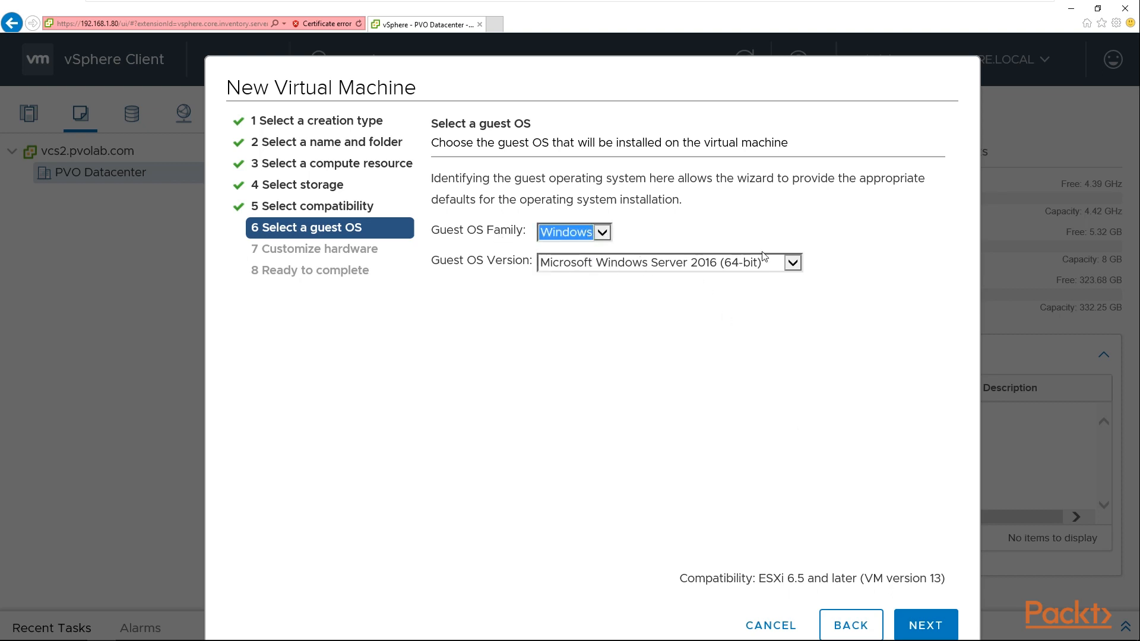
pyautogui.click(792, 263)
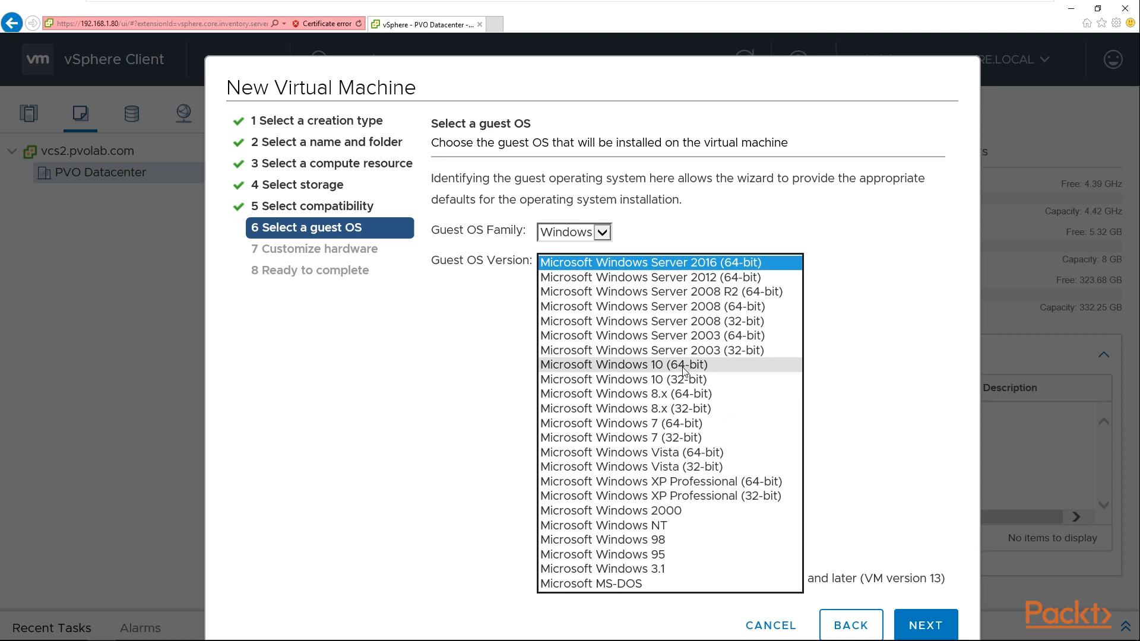
pyautogui.click(680, 423)
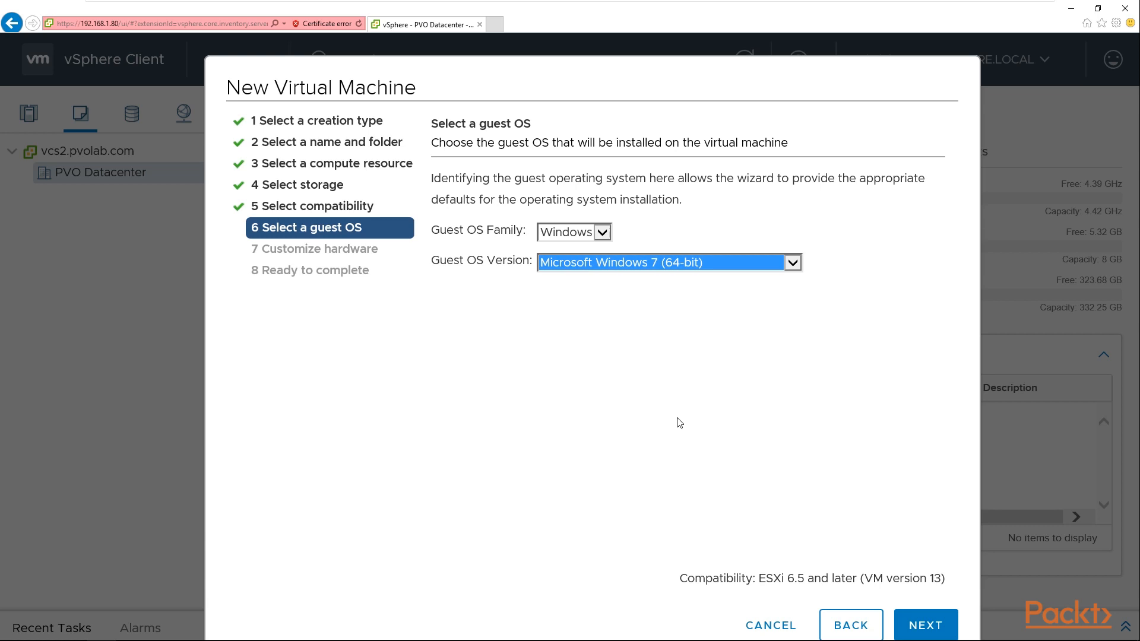
pyautogui.click(947, 629)
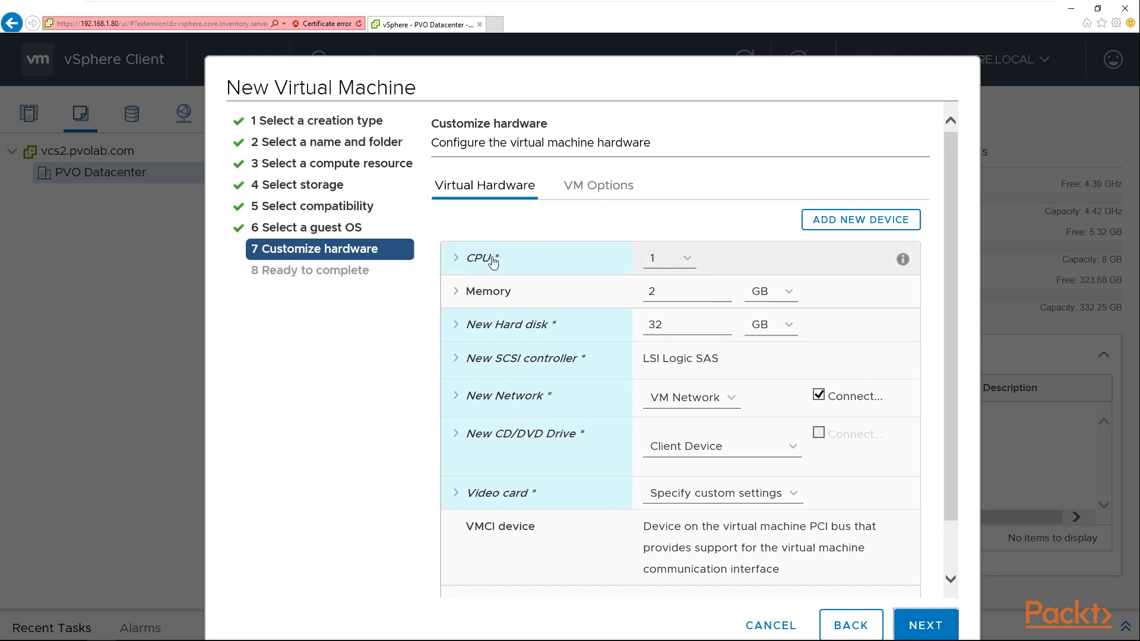
# Step: Set the virtual machine's CPU count to 2 and assign its new network adapter to VM Network
pyautogui.click(688, 260)
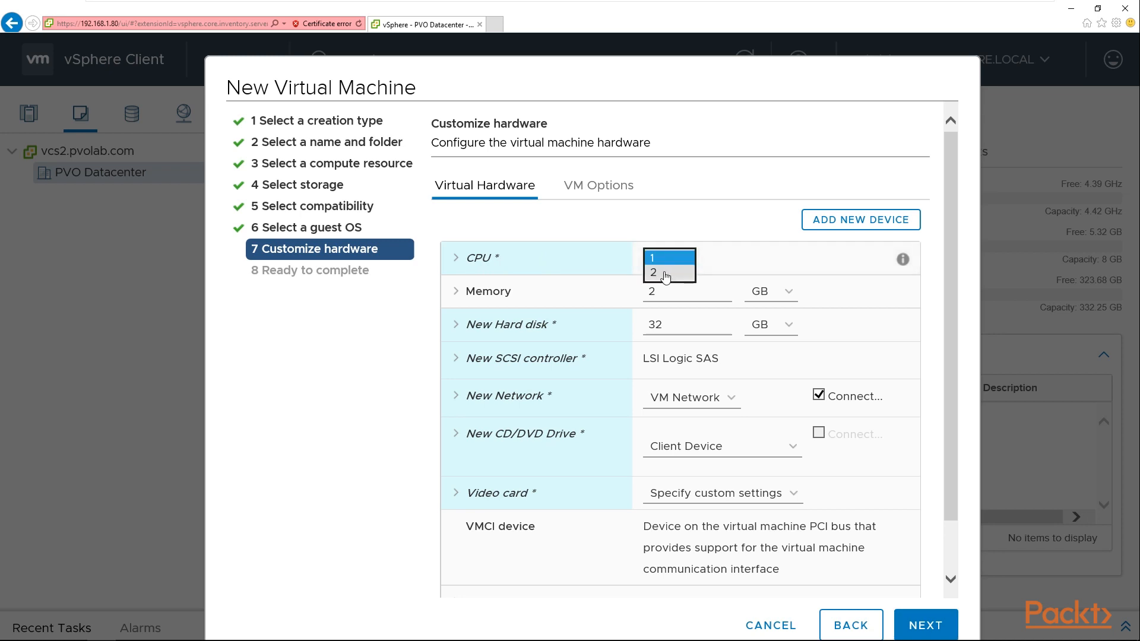
pyautogui.click(665, 274)
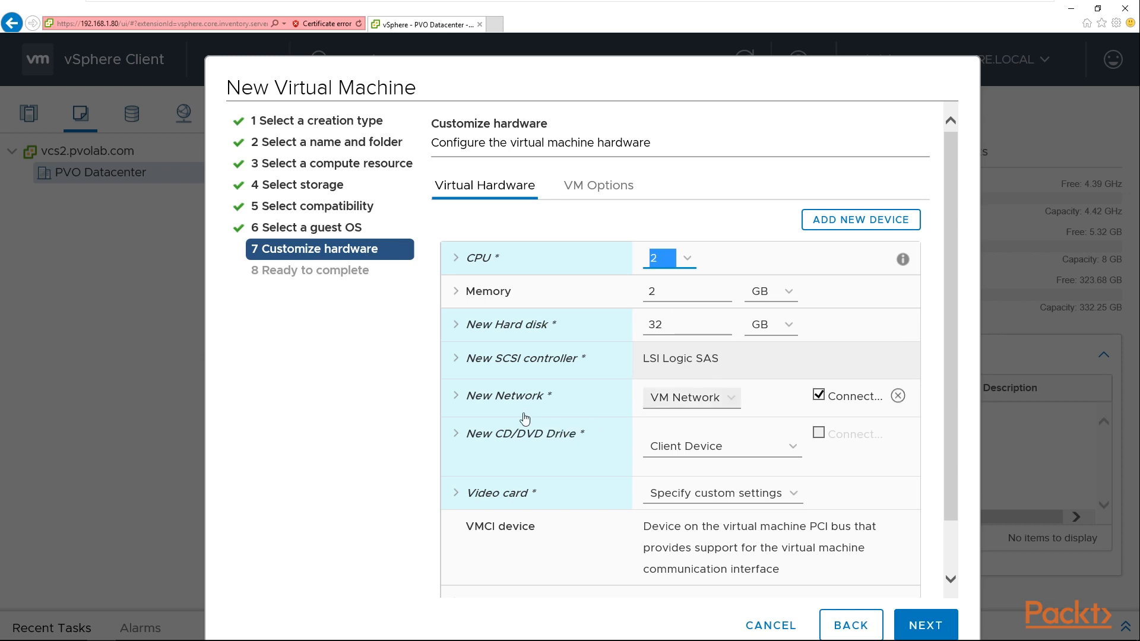
pyautogui.click(736, 404)
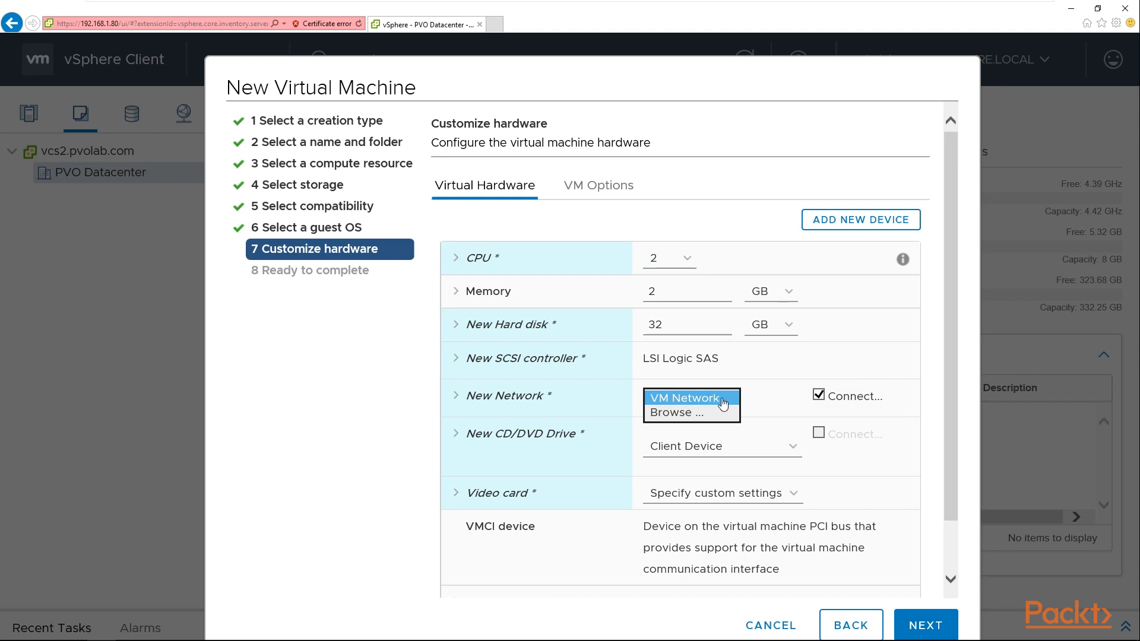
pyautogui.click(723, 404)
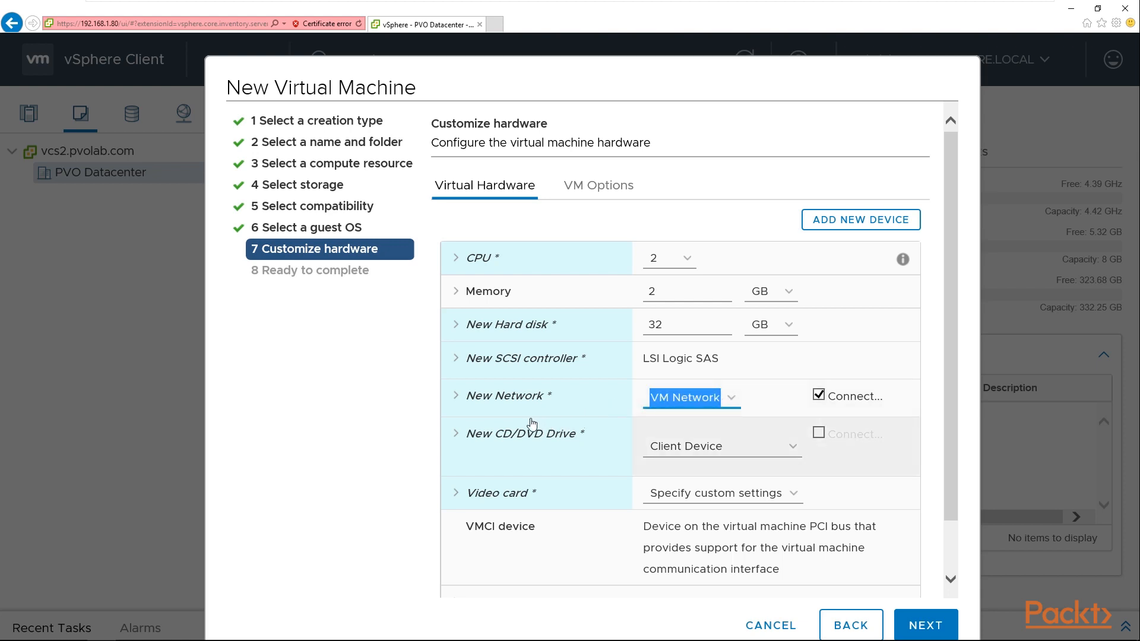
# Step: Set the new network adapter's type to VMXNET 3
pyautogui.click(458, 397)
pyautogui.scroll(-1, 621, 437)
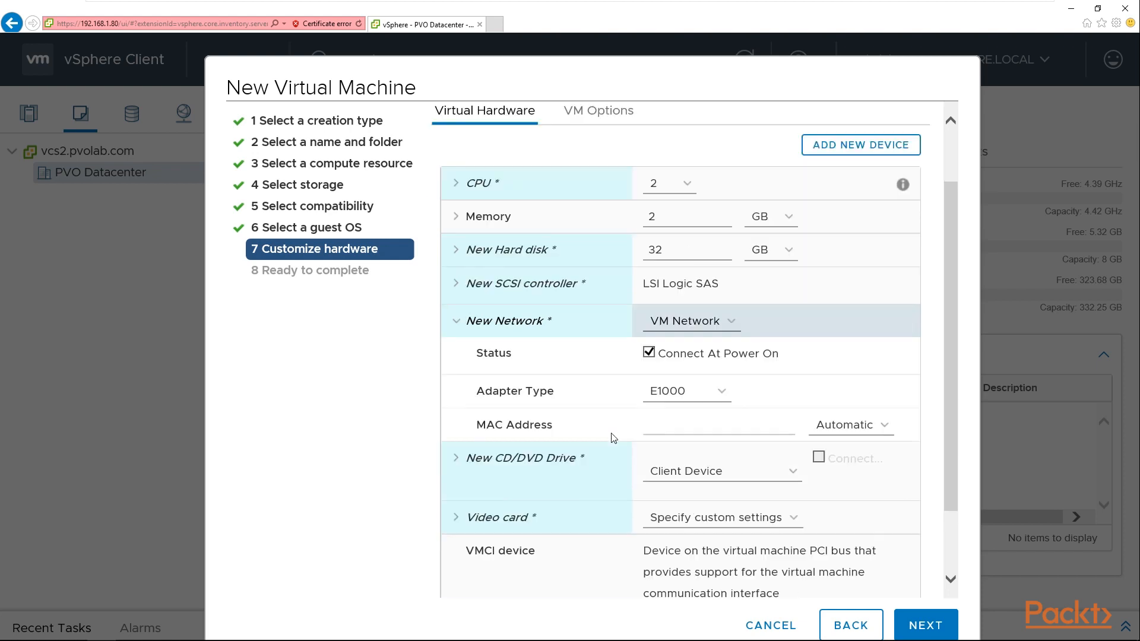
pyautogui.click(732, 395)
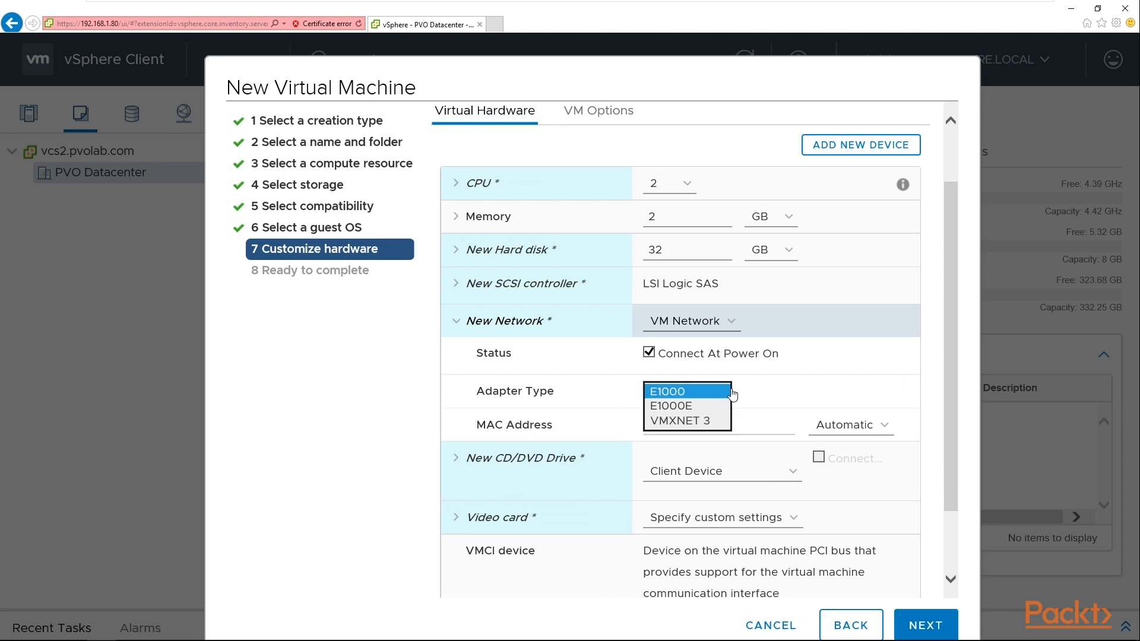
pyautogui.click(693, 422)
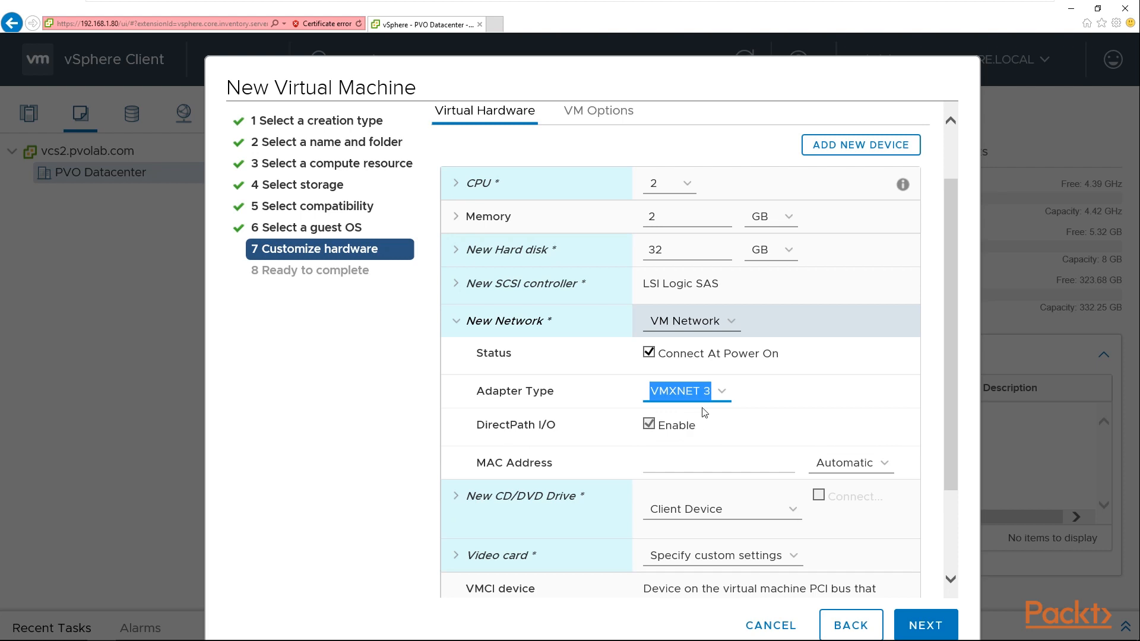
# Step: Set the new CD/DVD drive to use a Datastore ISO File
pyautogui.scroll(-2, 688, 466)
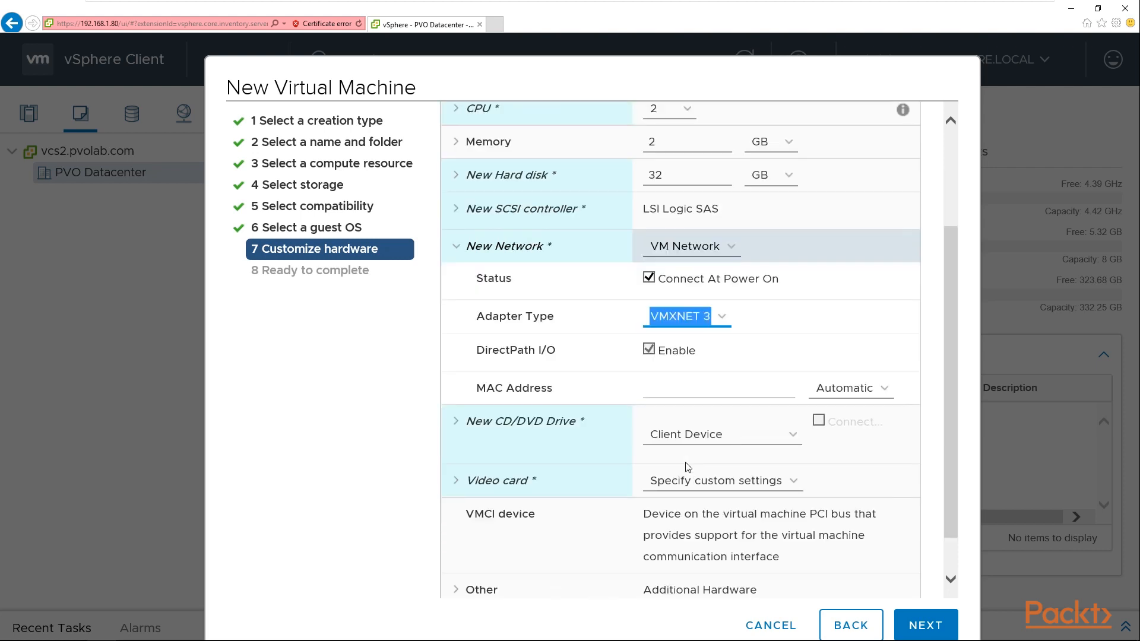
pyautogui.scroll(-1, 688, 466)
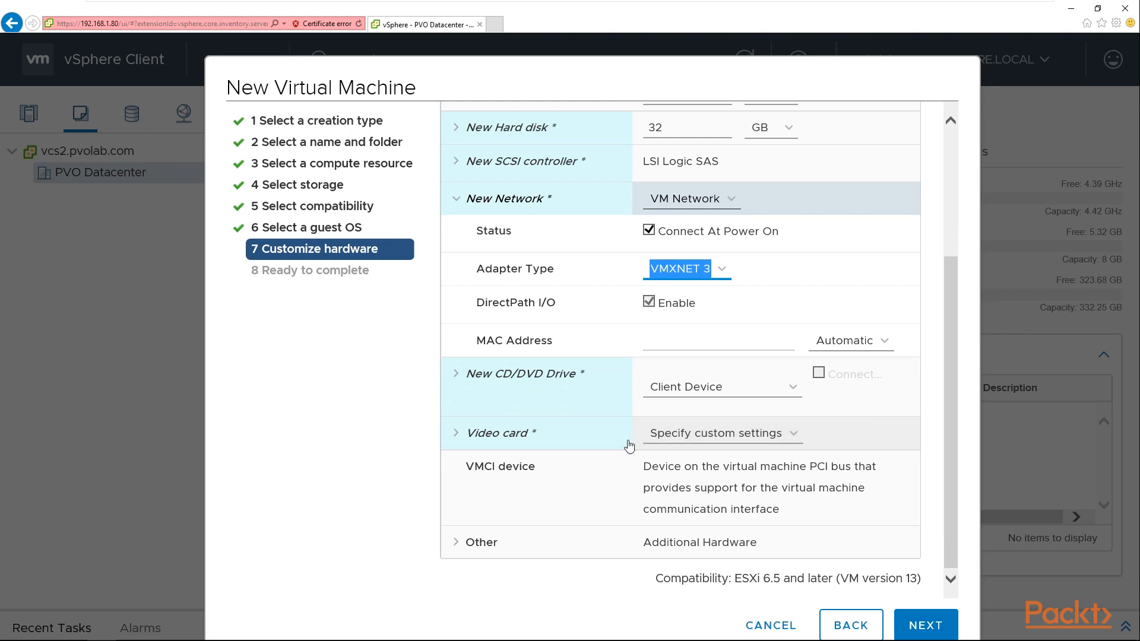
pyautogui.click(462, 376)
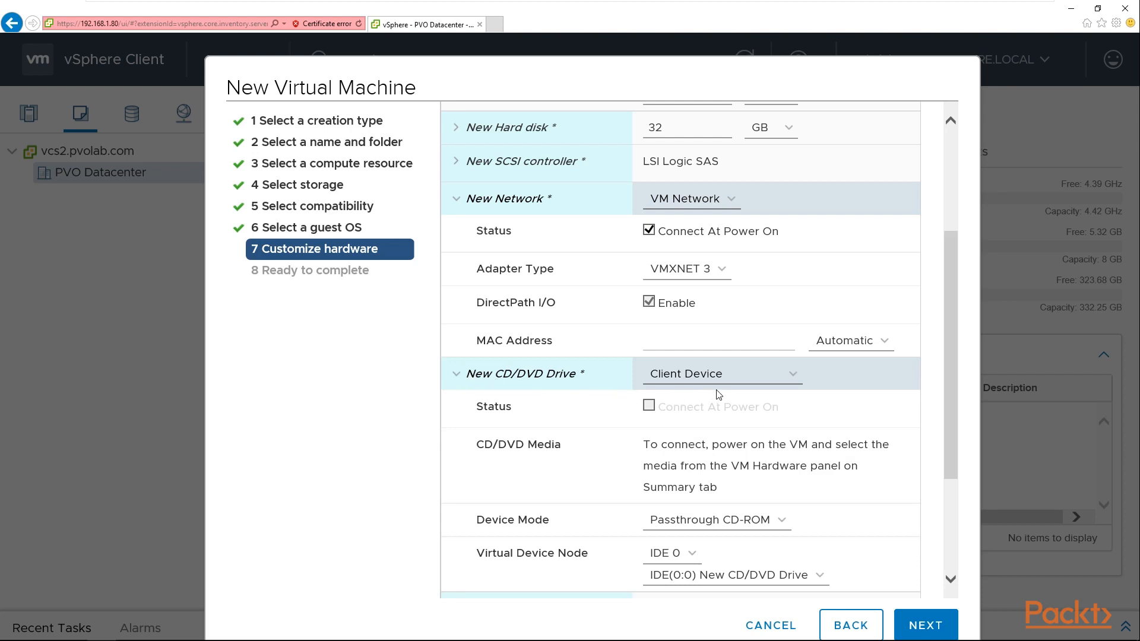
pyautogui.click(799, 381)
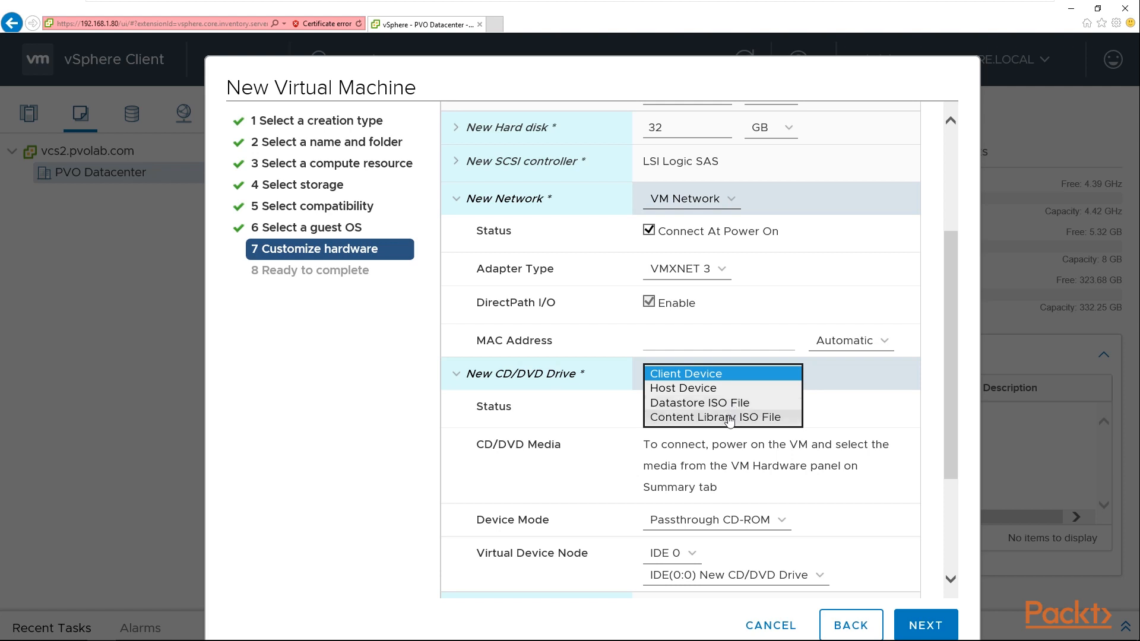
pyautogui.click(699, 405)
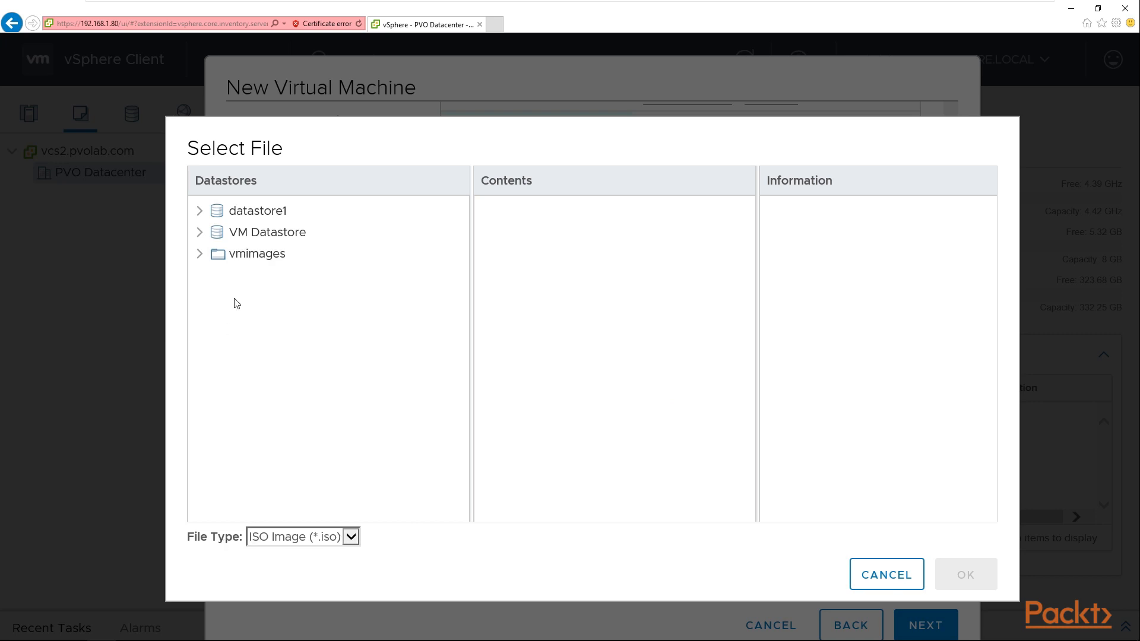
# Step: Choose the Windows 7 Professional with SP1 x64 image from datastore1's ISO Images folder and enable Connect At Power On for the CD/DVD drive
pyautogui.click(200, 212)
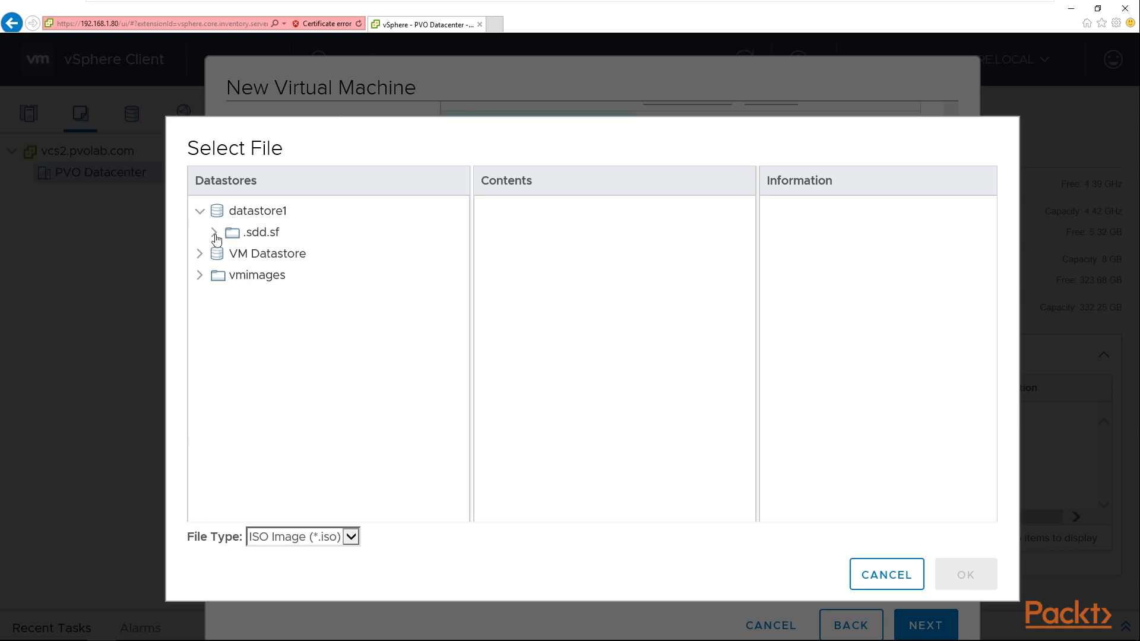
pyautogui.click(214, 235)
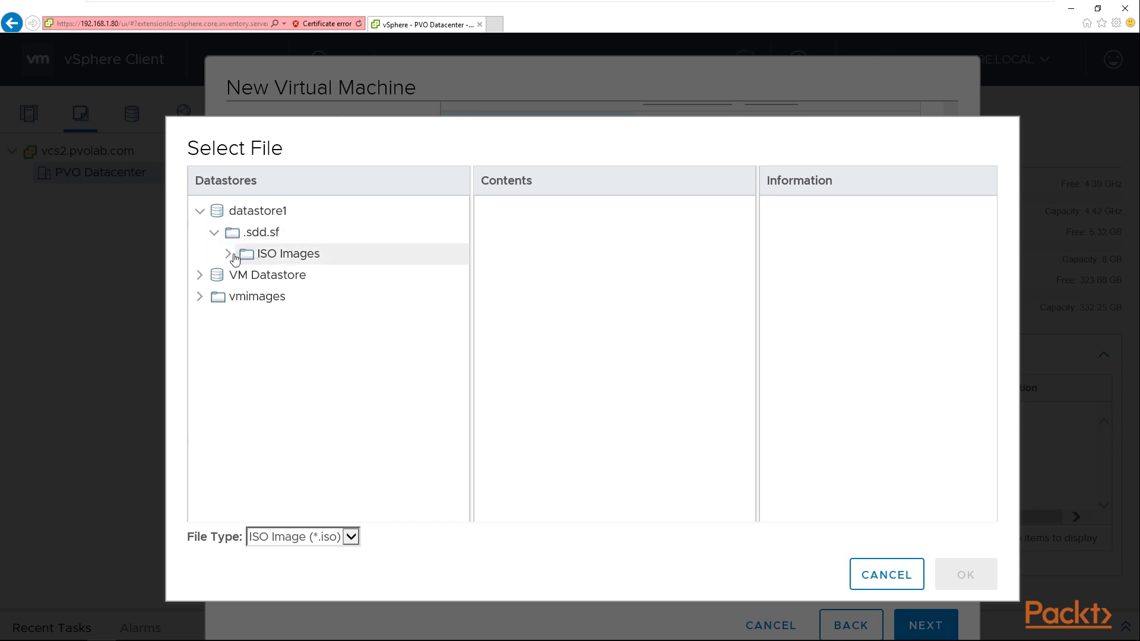
pyautogui.click(262, 255)
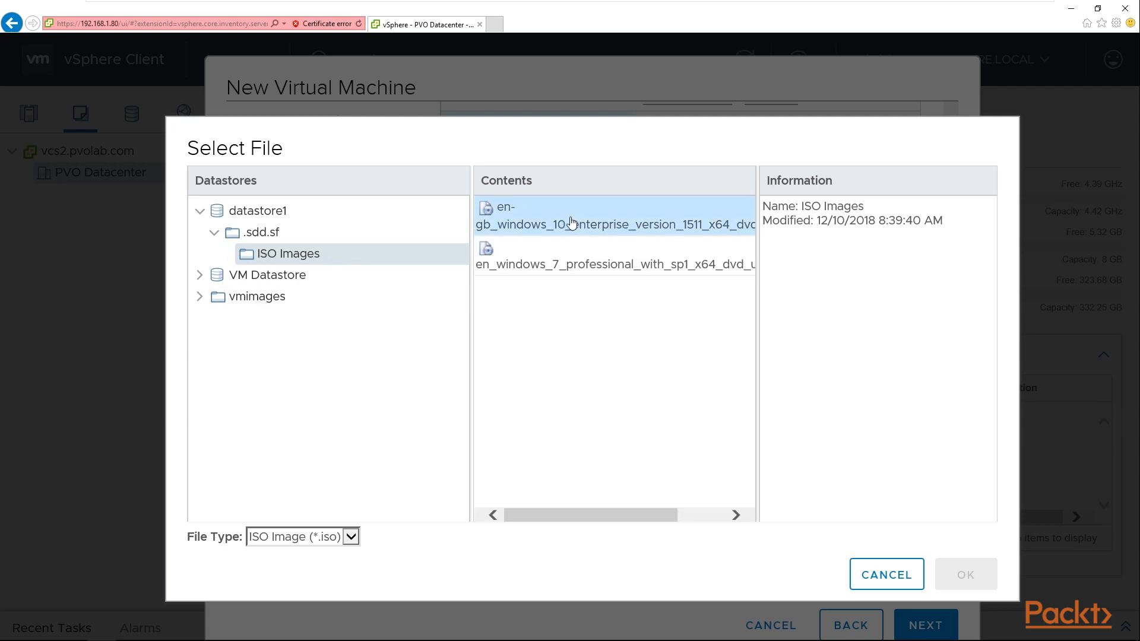
pyautogui.click(598, 269)
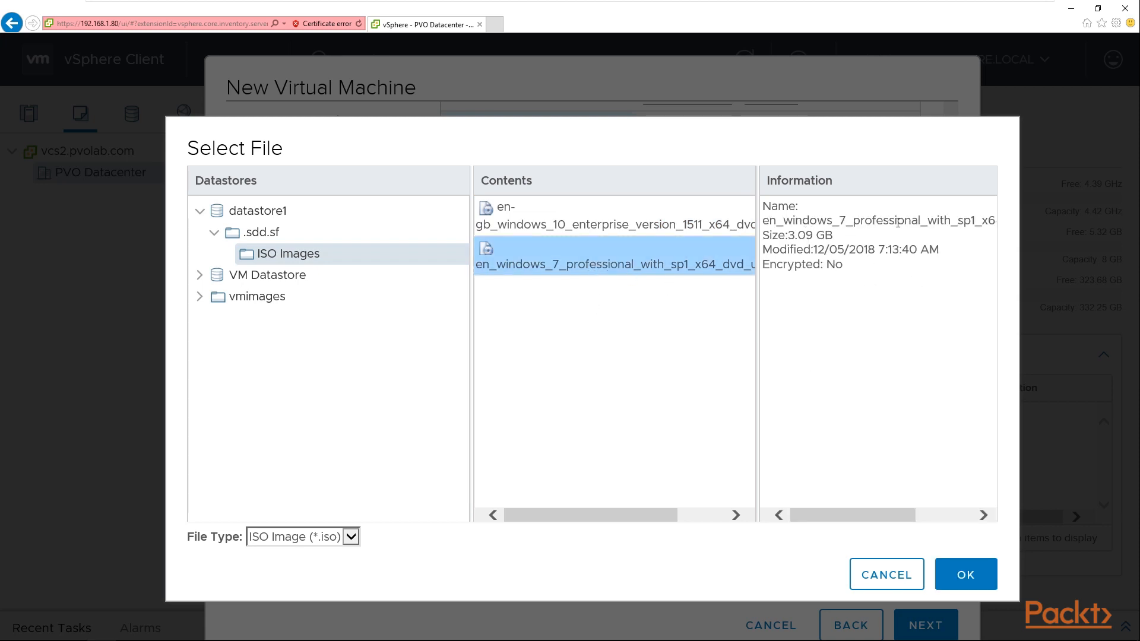
pyautogui.click(967, 576)
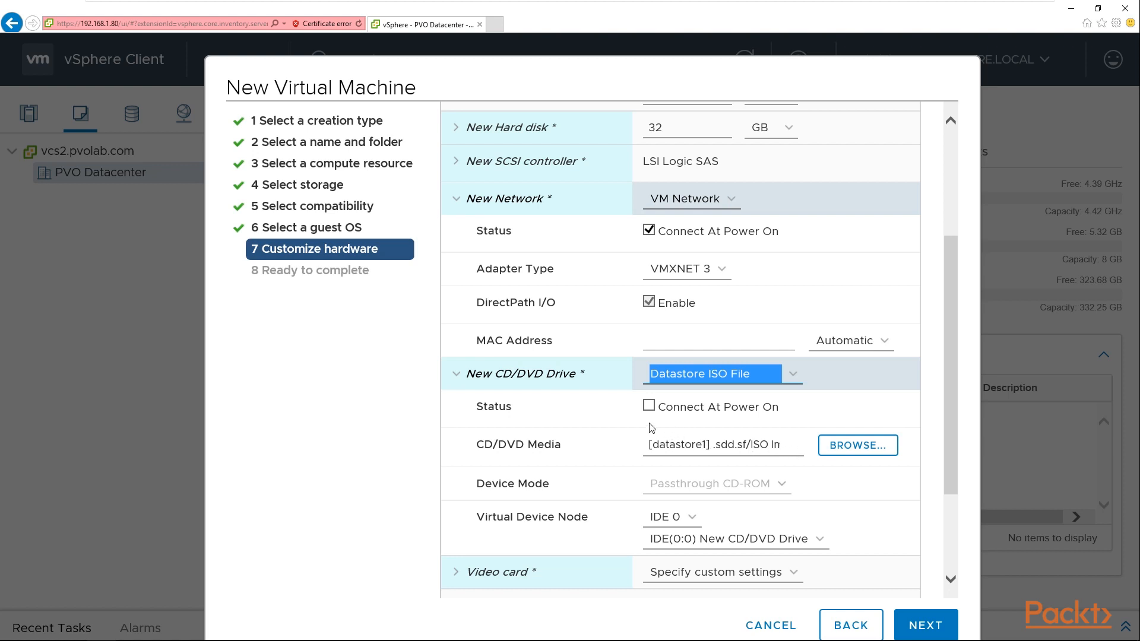
pyautogui.click(652, 406)
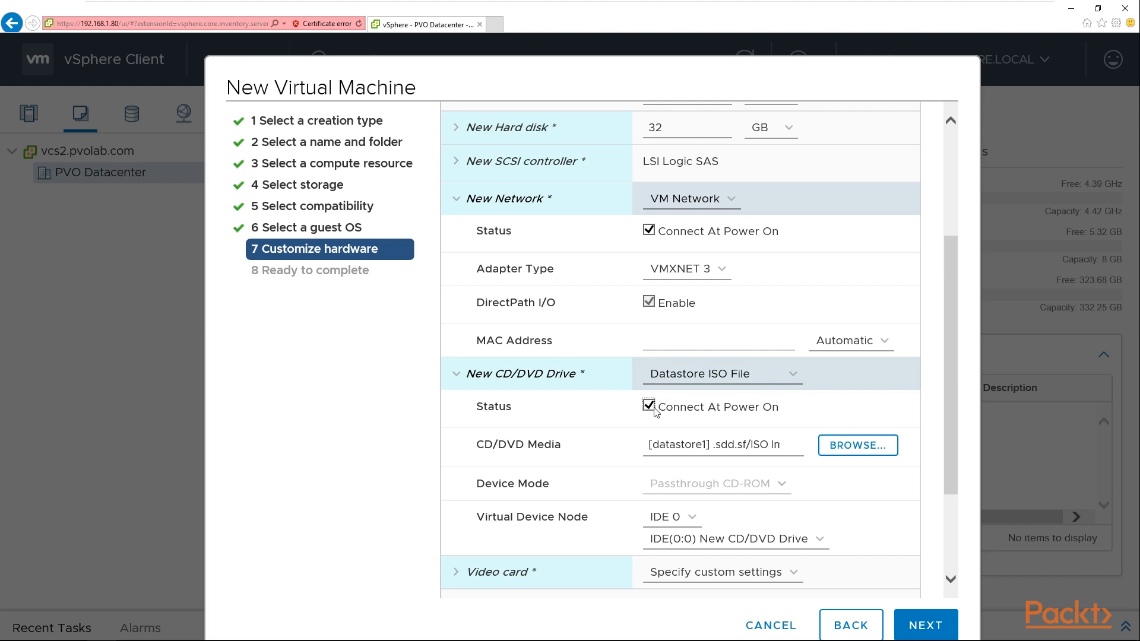
# Step: Review the remaining virtual hardware and the device types that can be added to the virtual machine
pyautogui.scroll(-3, 726, 433)
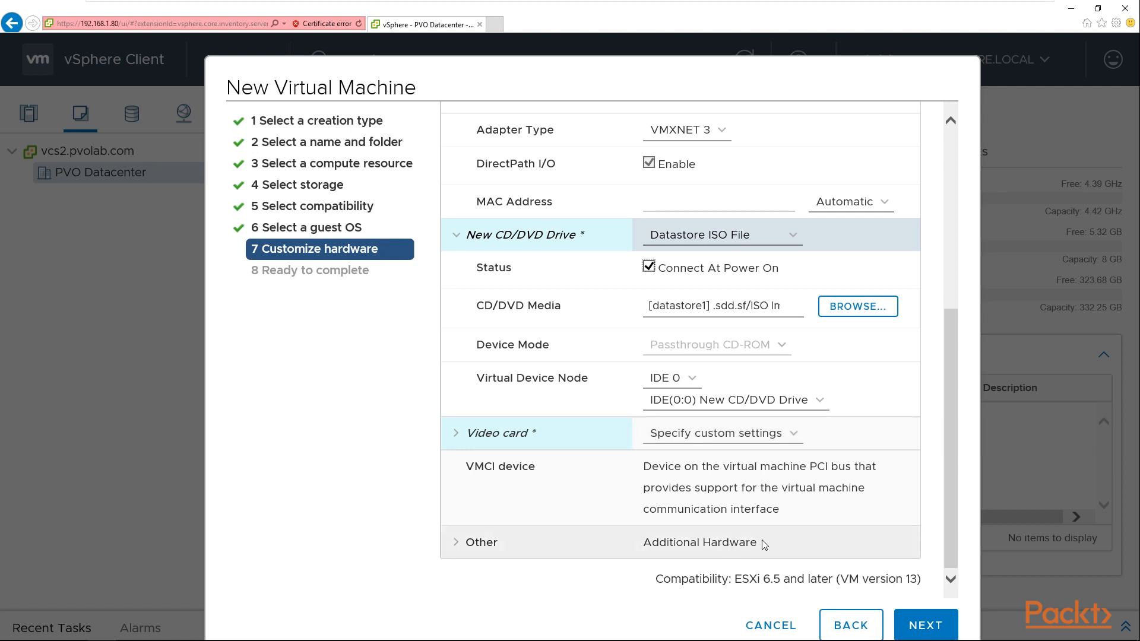
pyautogui.scroll(5, 810, 461)
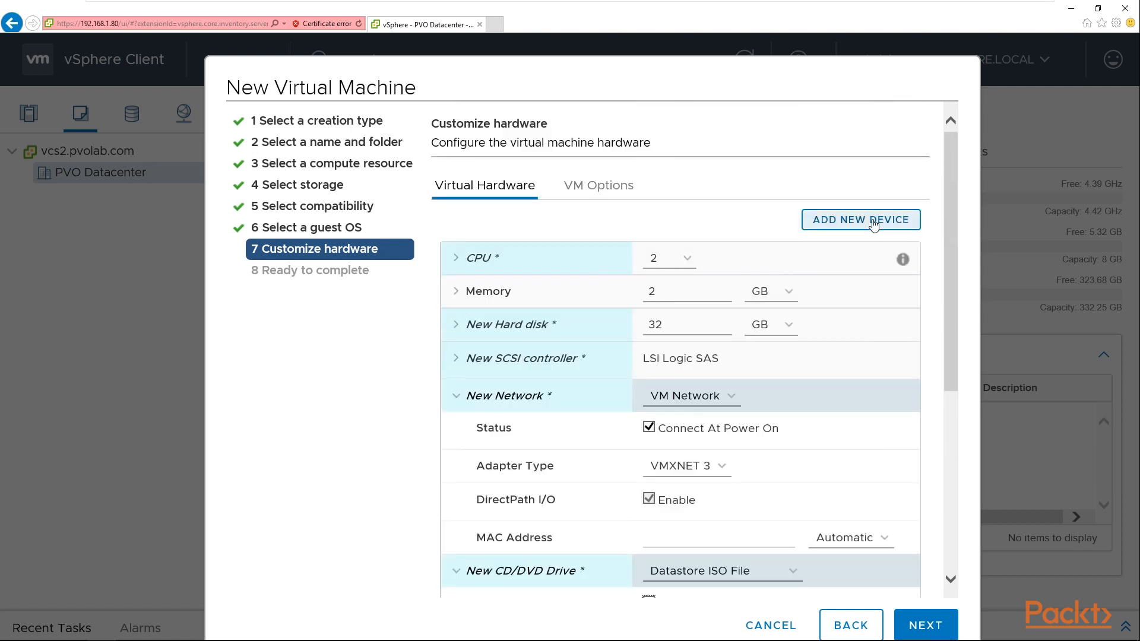
pyautogui.click(874, 223)
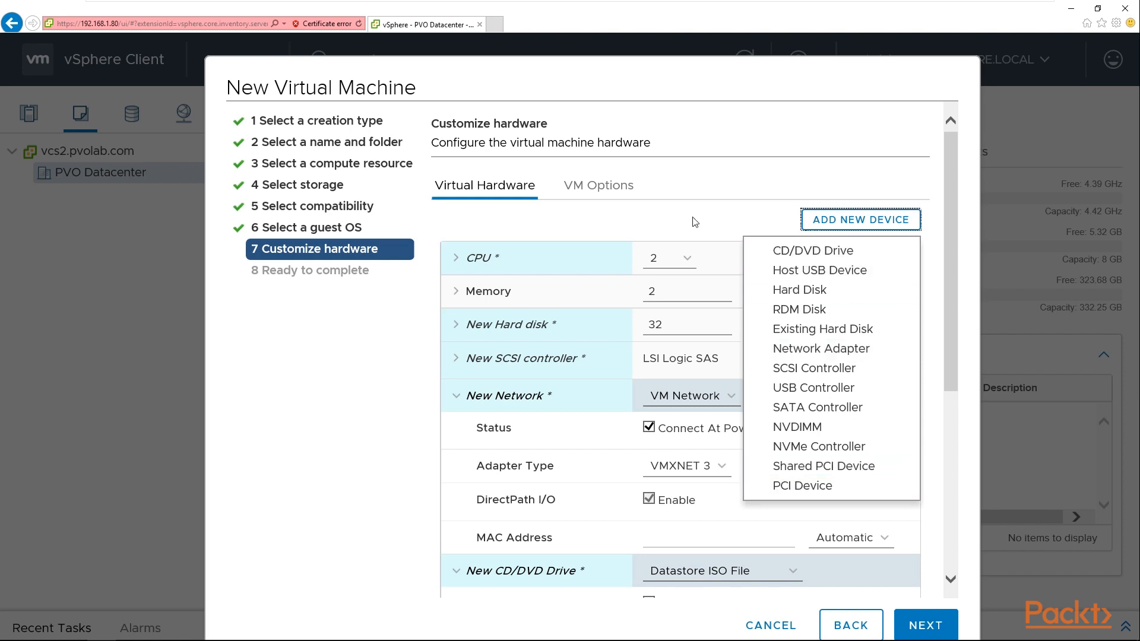
# Step: Enable Force BIOS setup in the virtual machine's boot options and proceed to the final summary
pyautogui.click(605, 188)
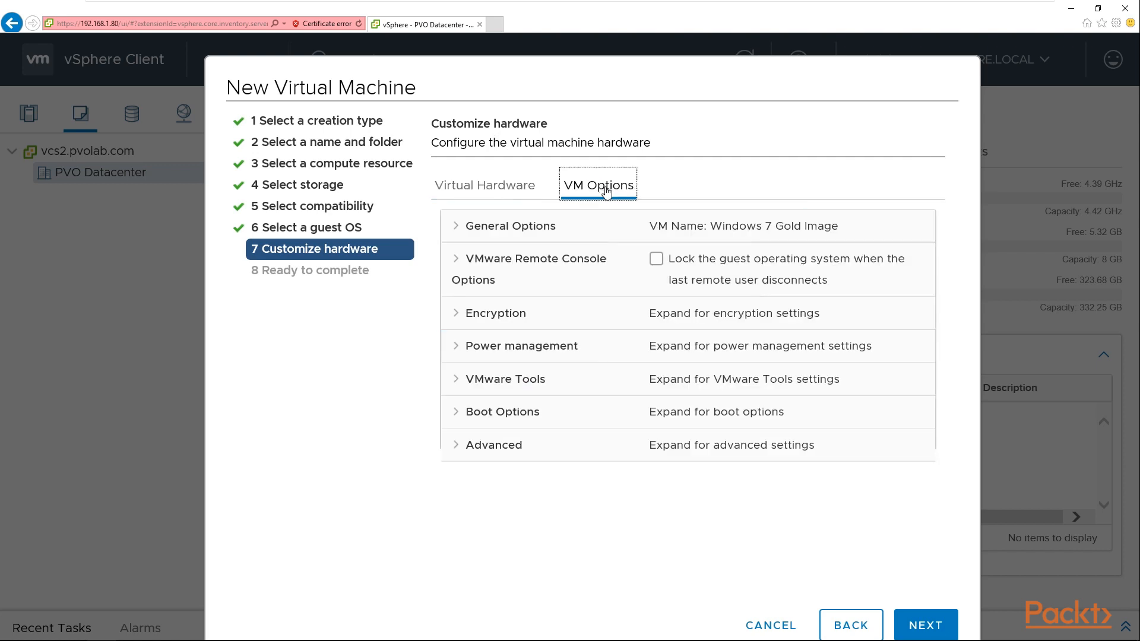
pyautogui.click(461, 419)
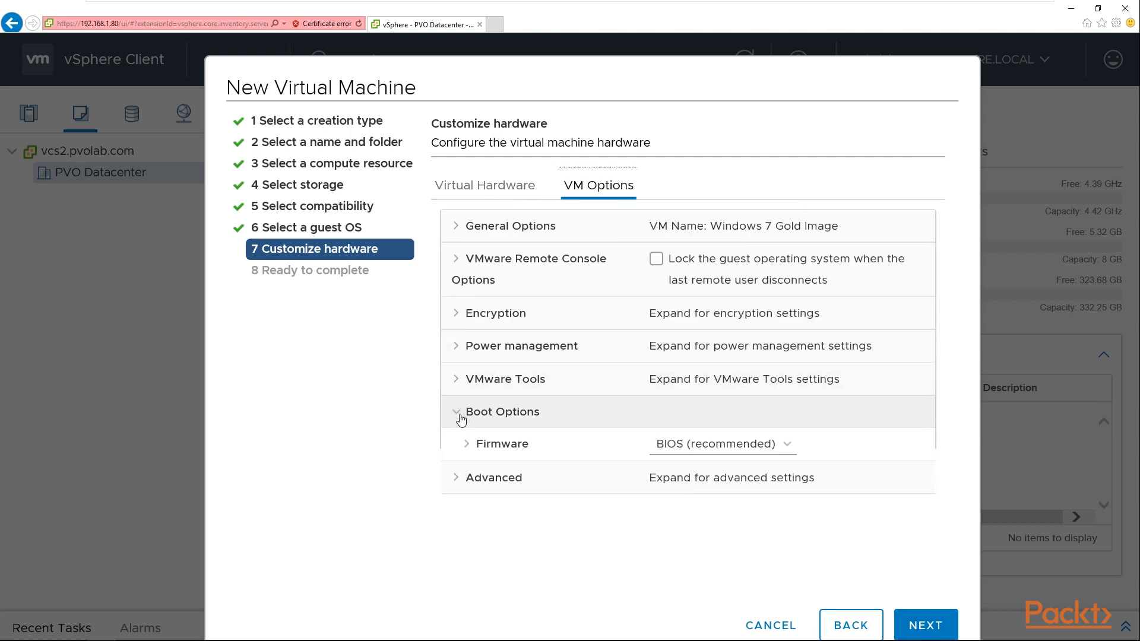
pyautogui.click(470, 449)
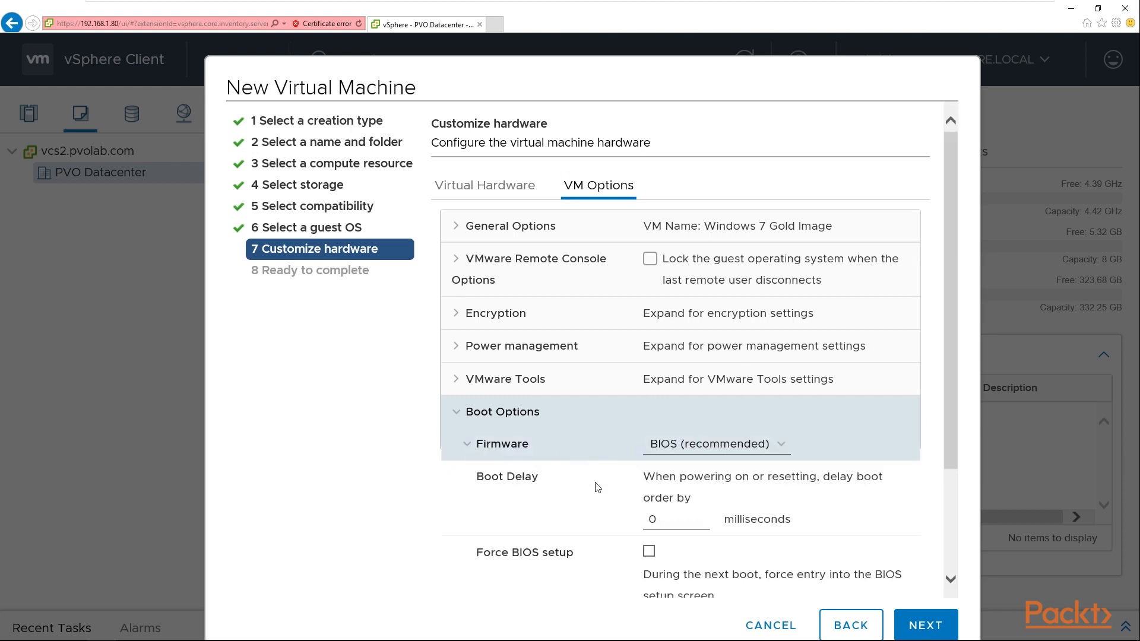
pyautogui.scroll(-1, 600, 495)
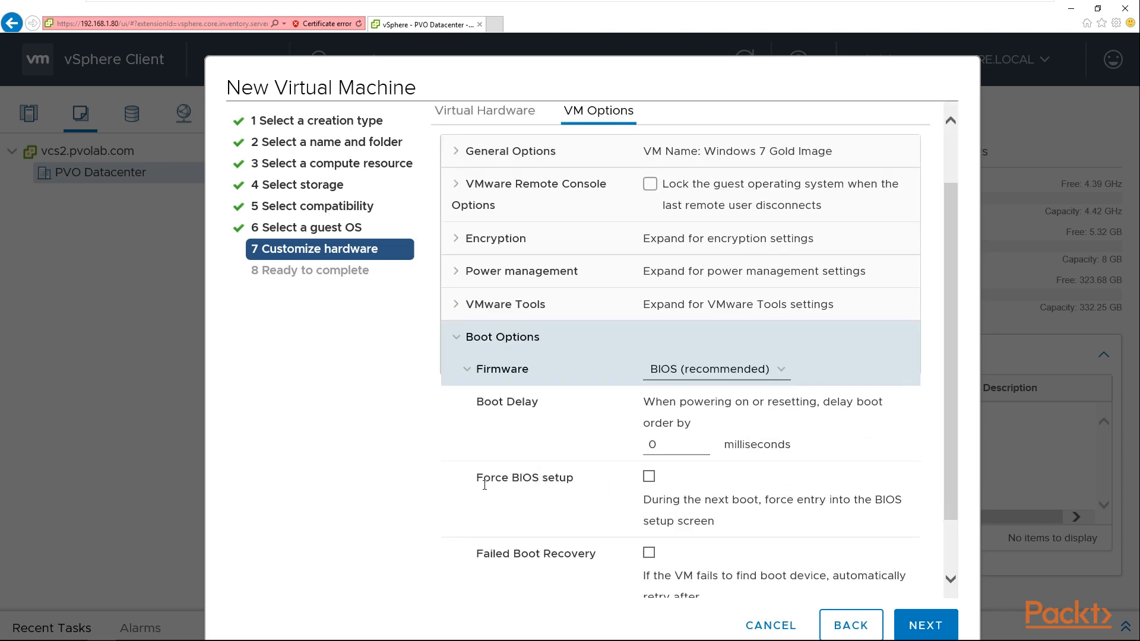
pyautogui.tripleClick(545, 481)
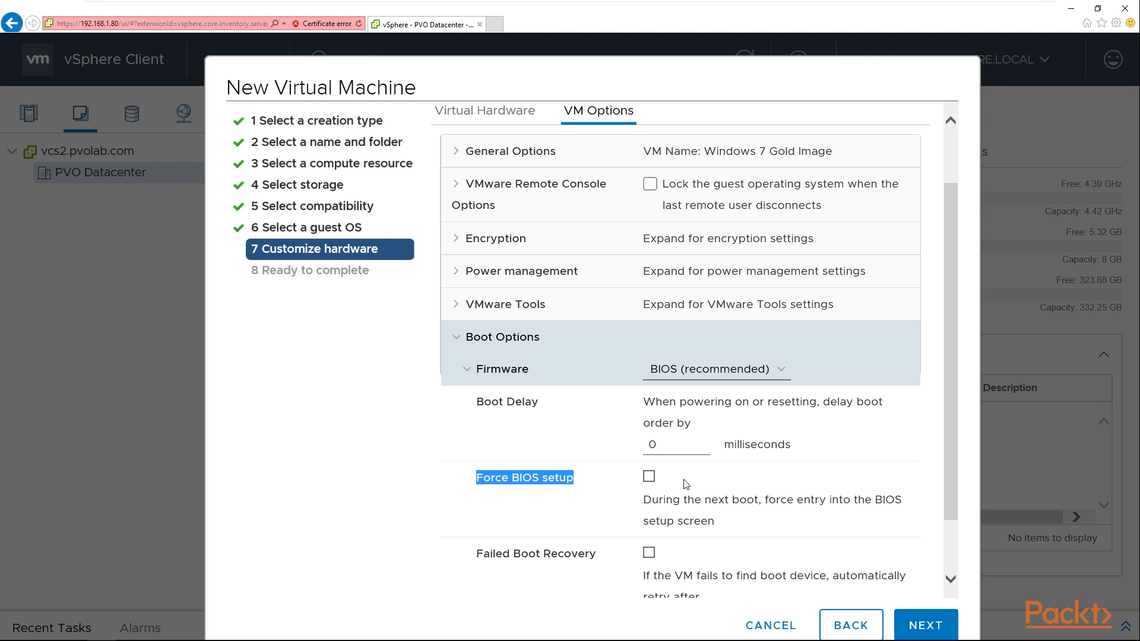
pyautogui.click(648, 478)
pyautogui.click(929, 625)
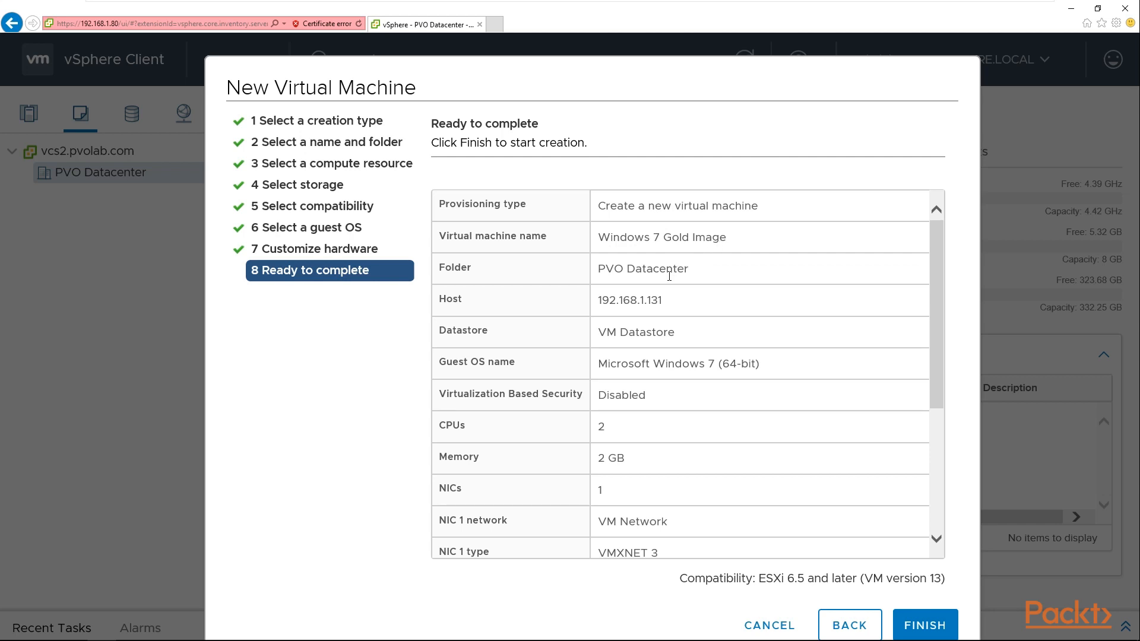
# Step: Review the summary of the virtual machine's settings and finish creating it
pyautogui.doubleClick(654, 304)
pyautogui.scroll(-1, 630, 433)
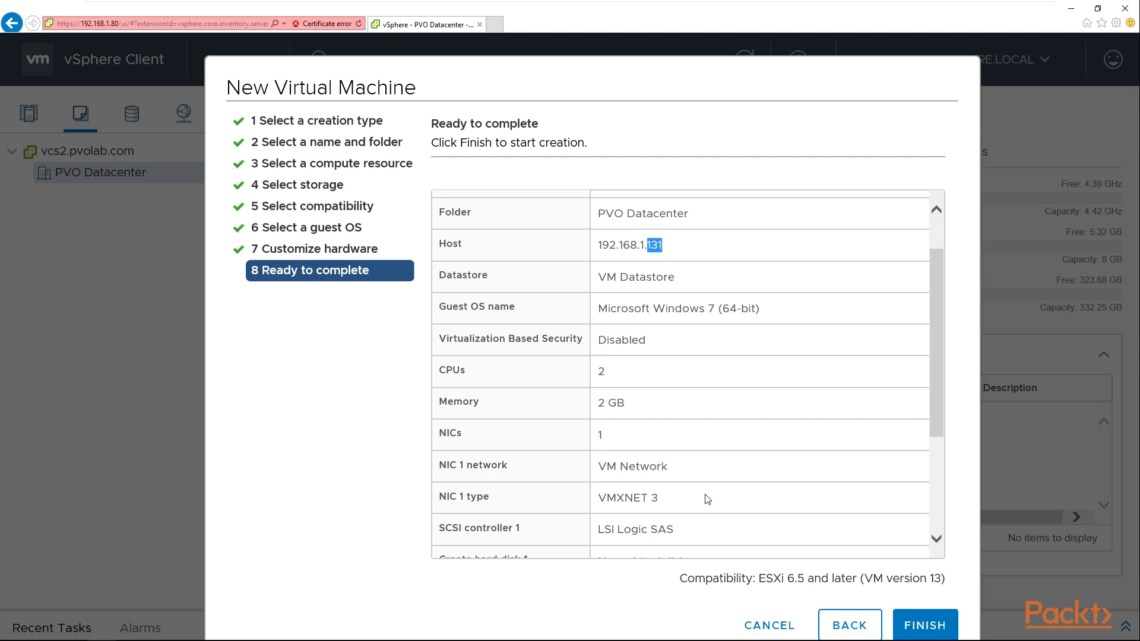
pyautogui.scroll(-1, 707, 499)
pyautogui.scroll(-2, 707, 499)
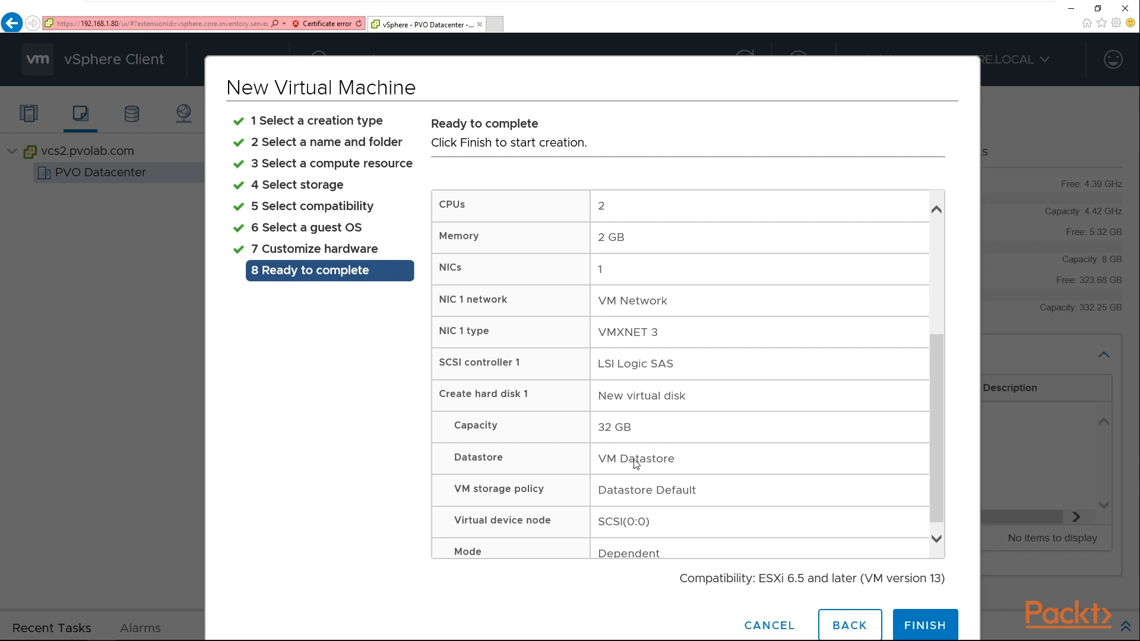
pyautogui.scroll(-1, 637, 465)
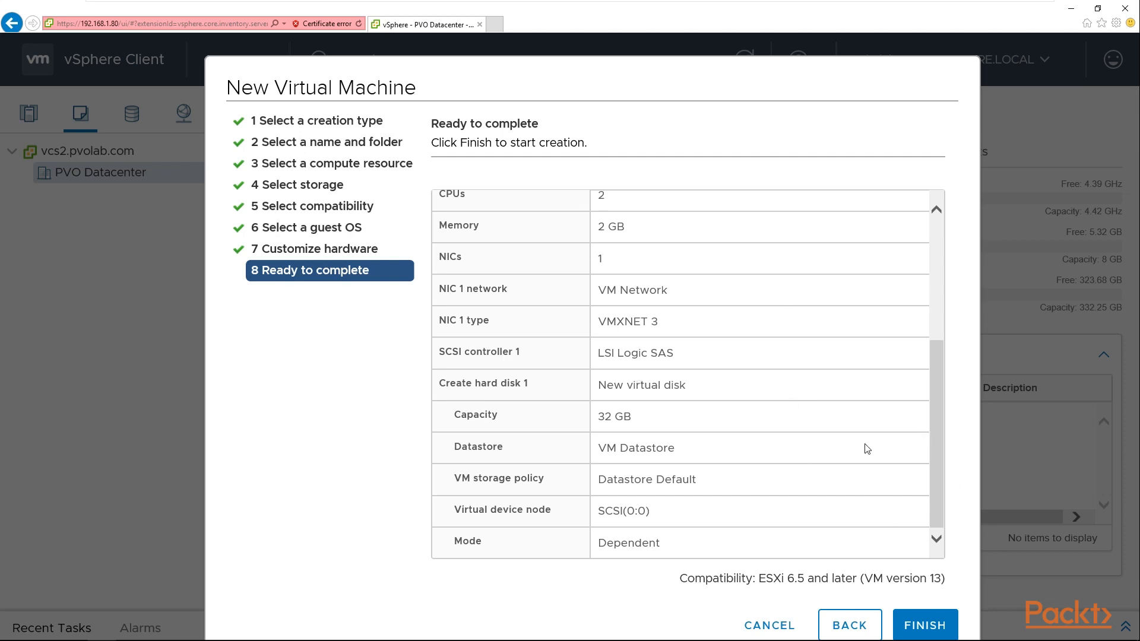
pyautogui.scroll(1, 871, 458)
pyautogui.click(931, 631)
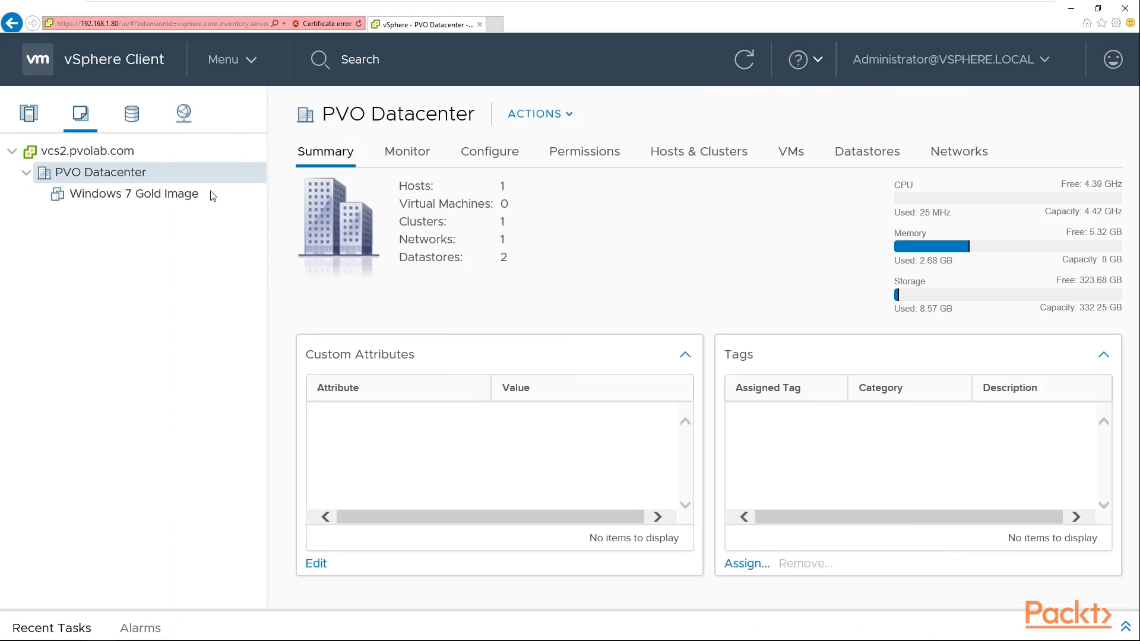
# Step: Power on the Windows 7 Gold Image virtual machine
pyautogui.click(111, 202)
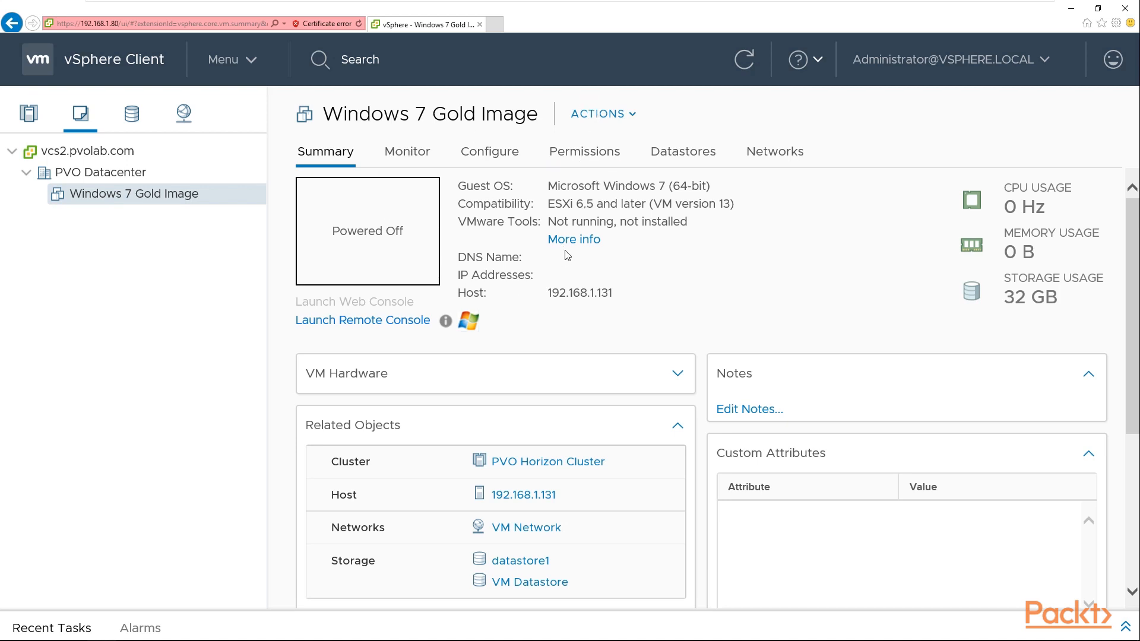
pyautogui.click(639, 118)
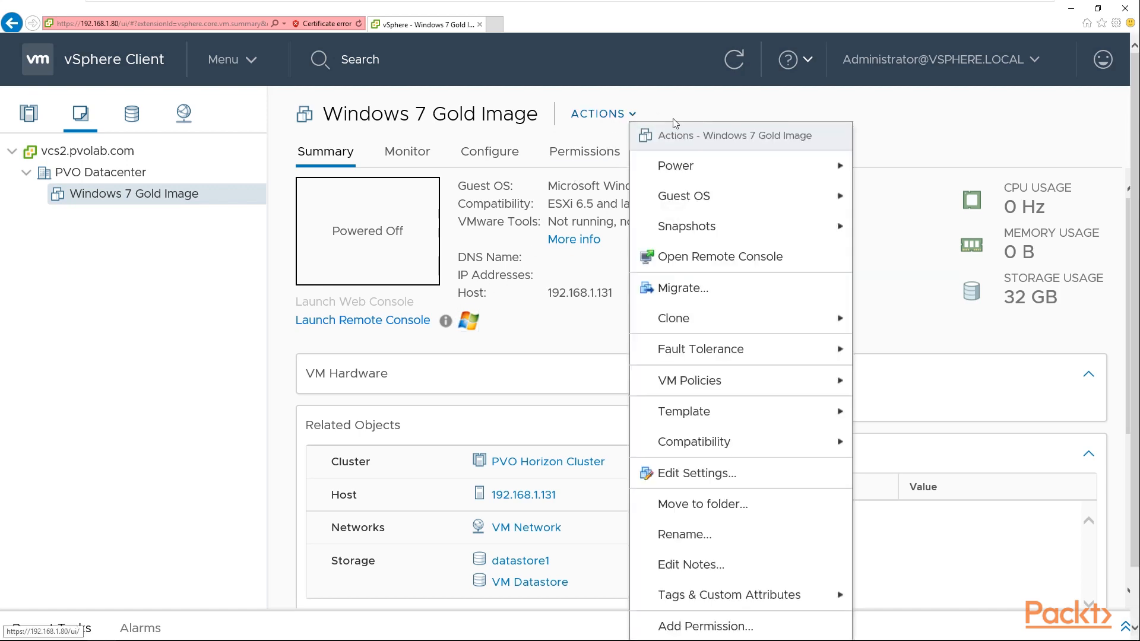
pyautogui.moveTo(708, 171)
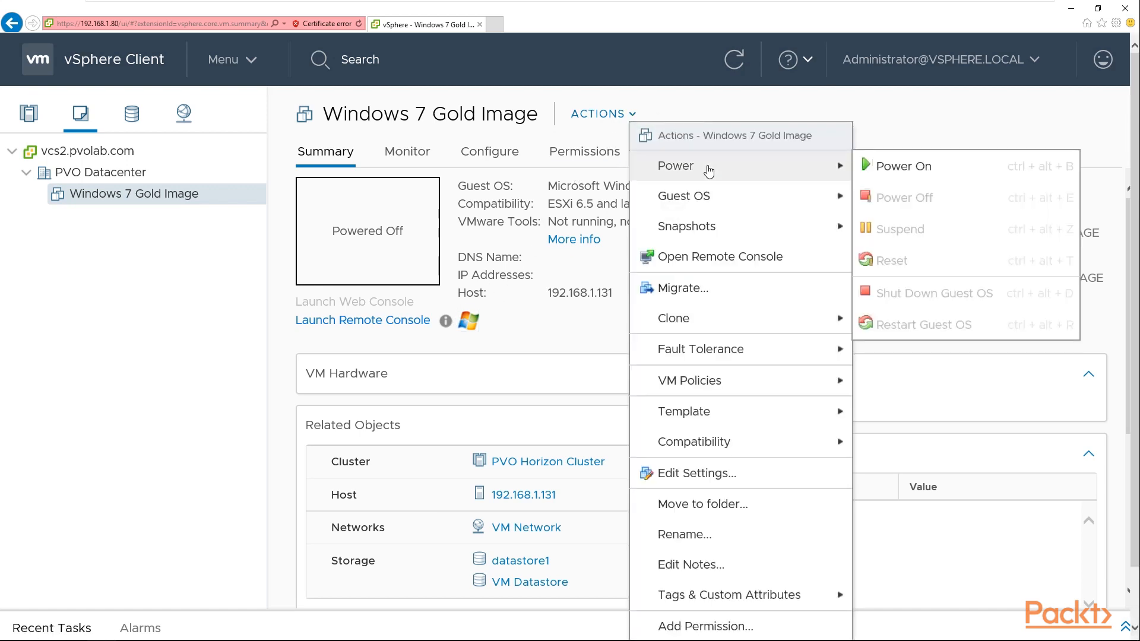
pyautogui.click(903, 173)
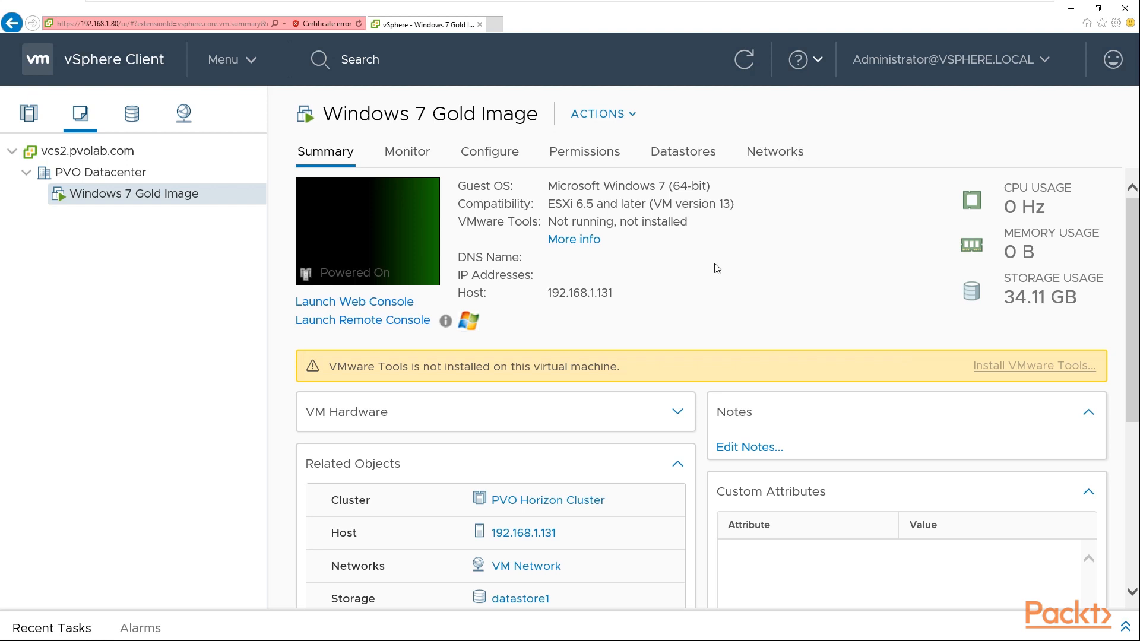
# Step: Launch the virtual machine's remote console, dismiss the launch notice, and move the console window to the middle of the screen
pyautogui.click(370, 320)
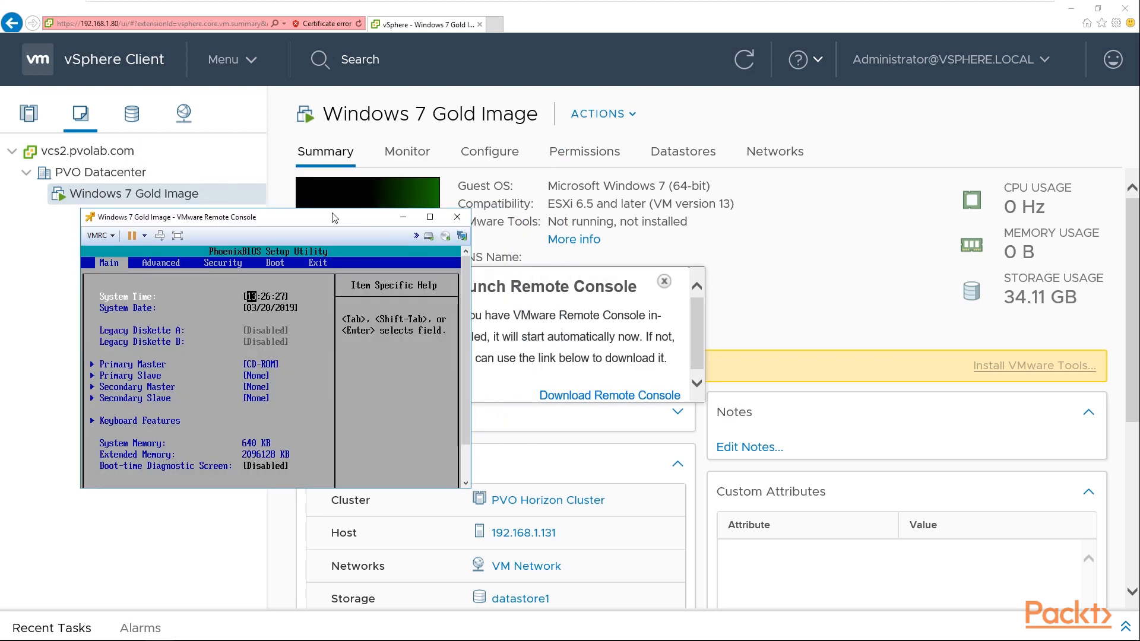
pyautogui.moveTo(335, 218); pyautogui.dragTo(283, 251)
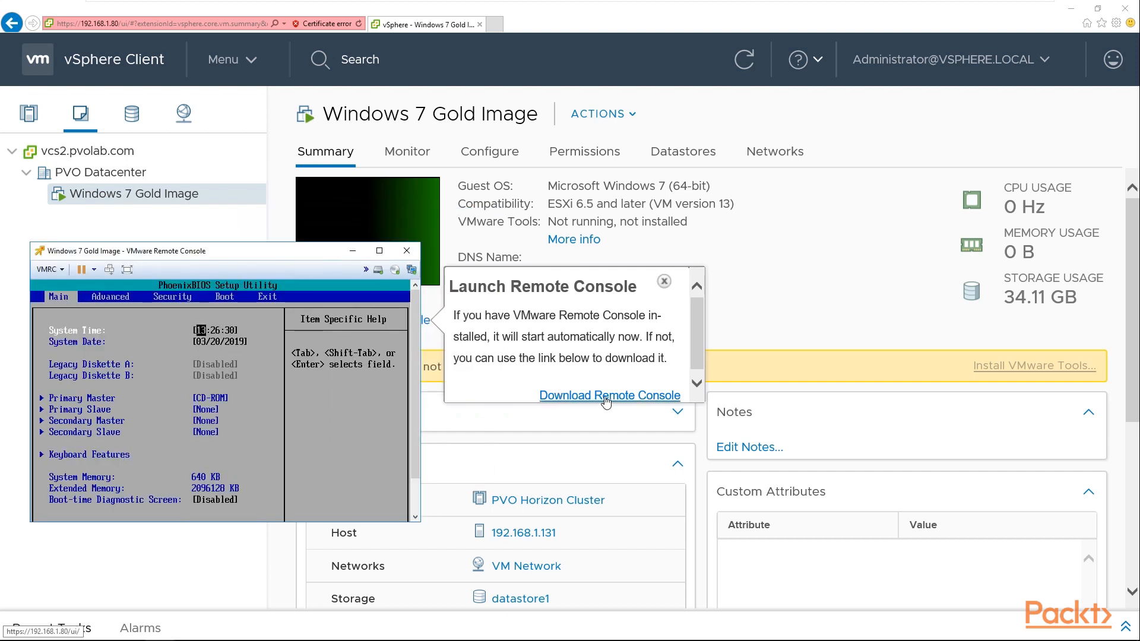
pyautogui.click(665, 282)
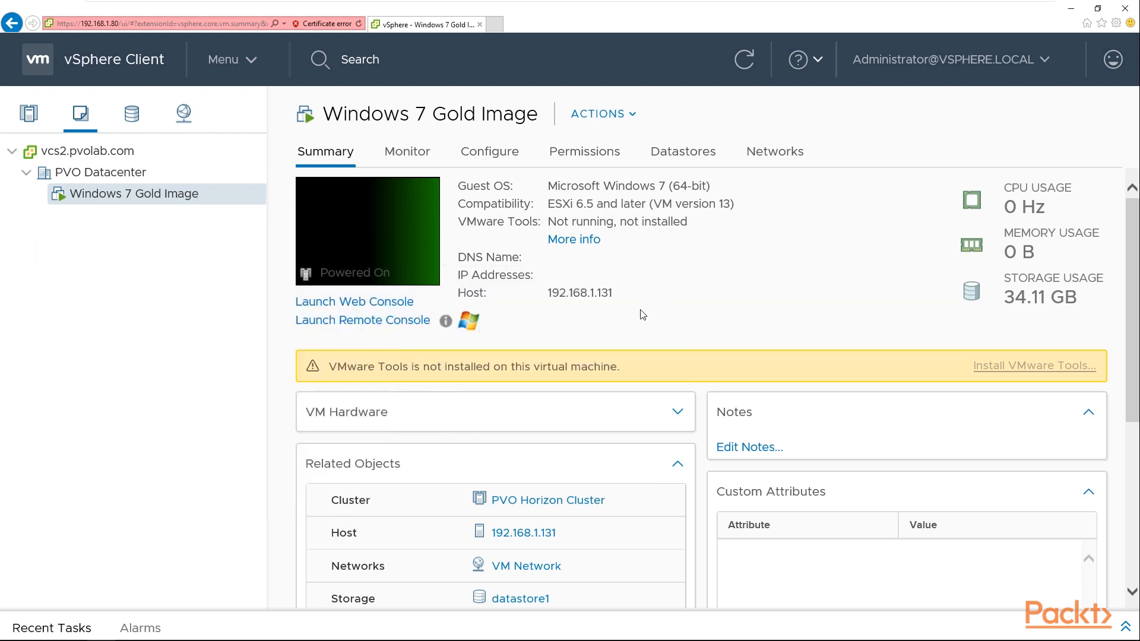
pyautogui.hotkey('alt', 'Tab')
pyautogui.moveTo(279, 265); pyautogui.dragTo(680, 199)
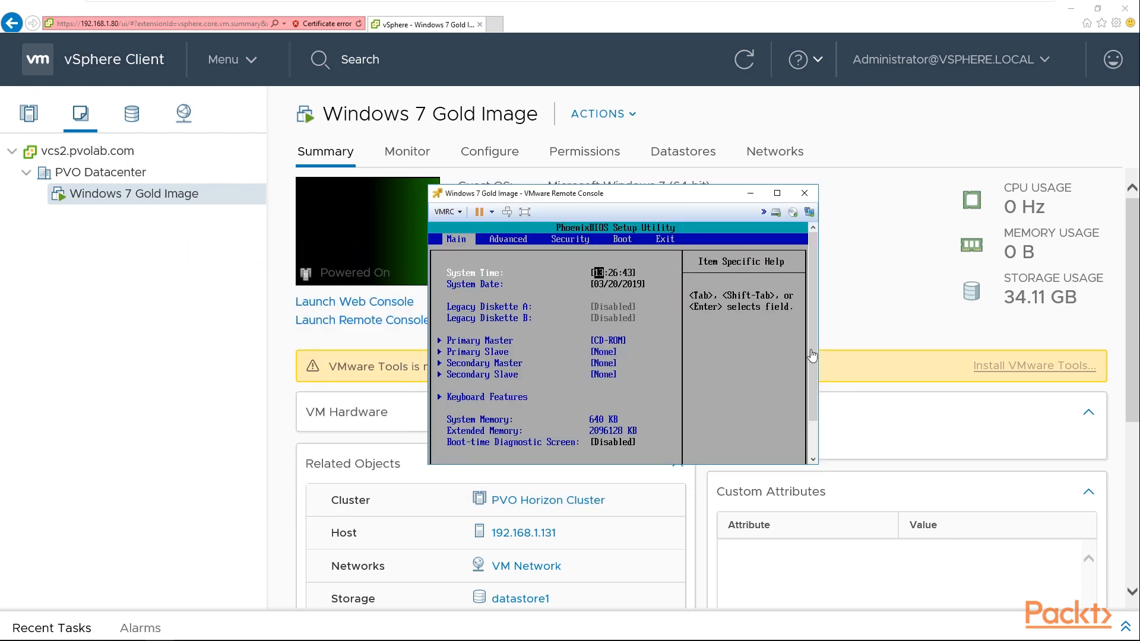
# Step: Resize the console window to fit the BIOS screen and open I/O Device Configuration in the Advanced settings
pyautogui.moveTo(819, 470); pyautogui.dragTo(881, 562)
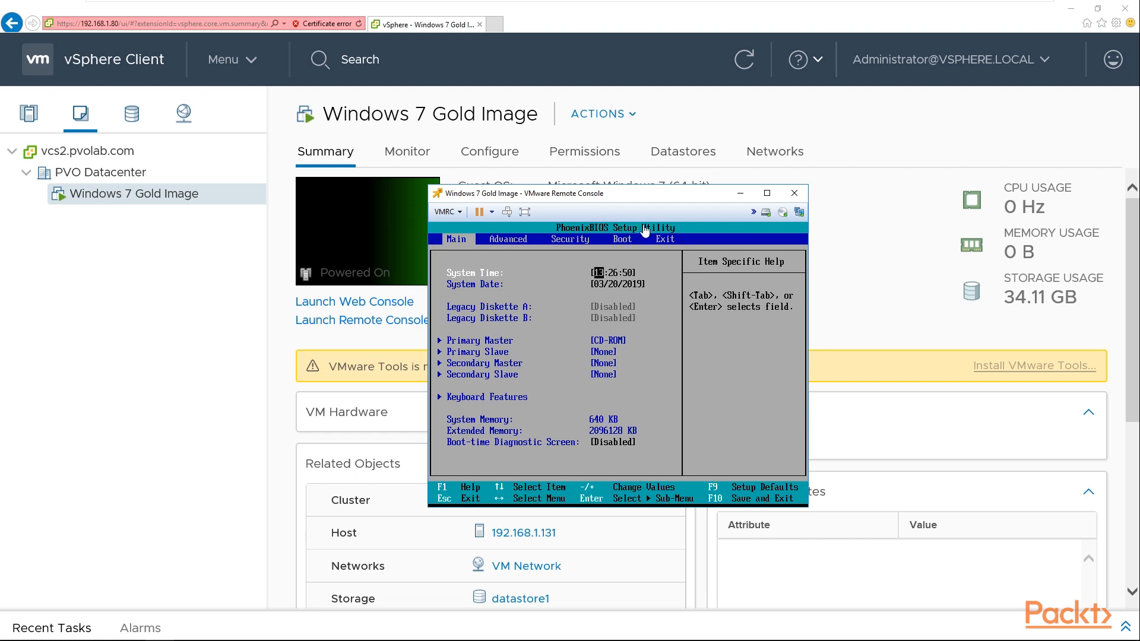
pyautogui.click(449, 224)
pyautogui.press('Right')
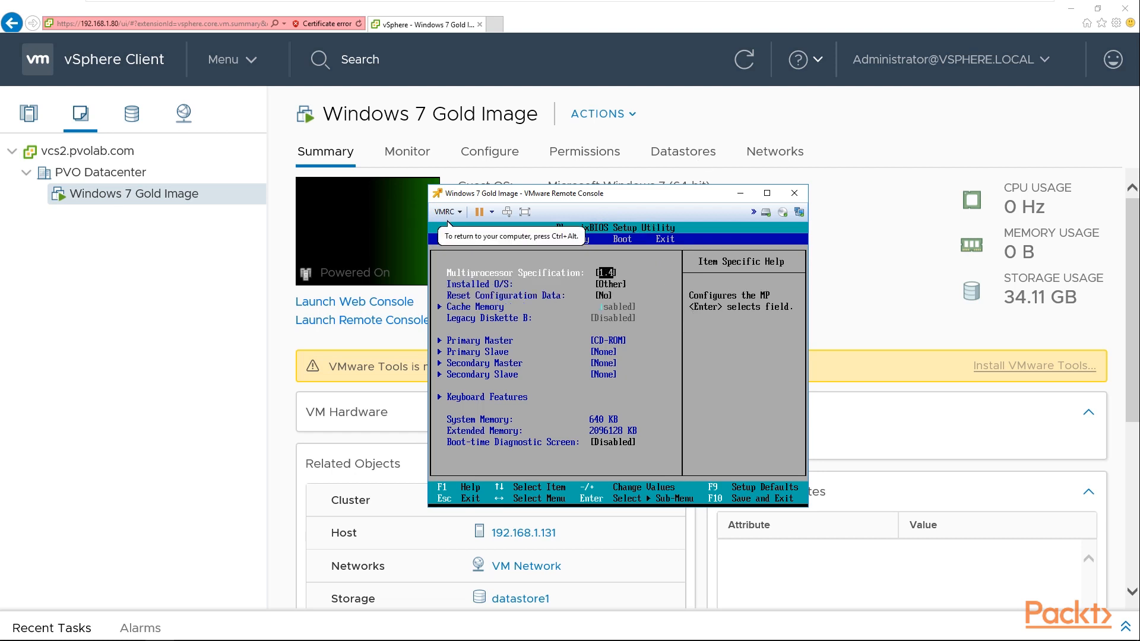
pyautogui.press('Left')
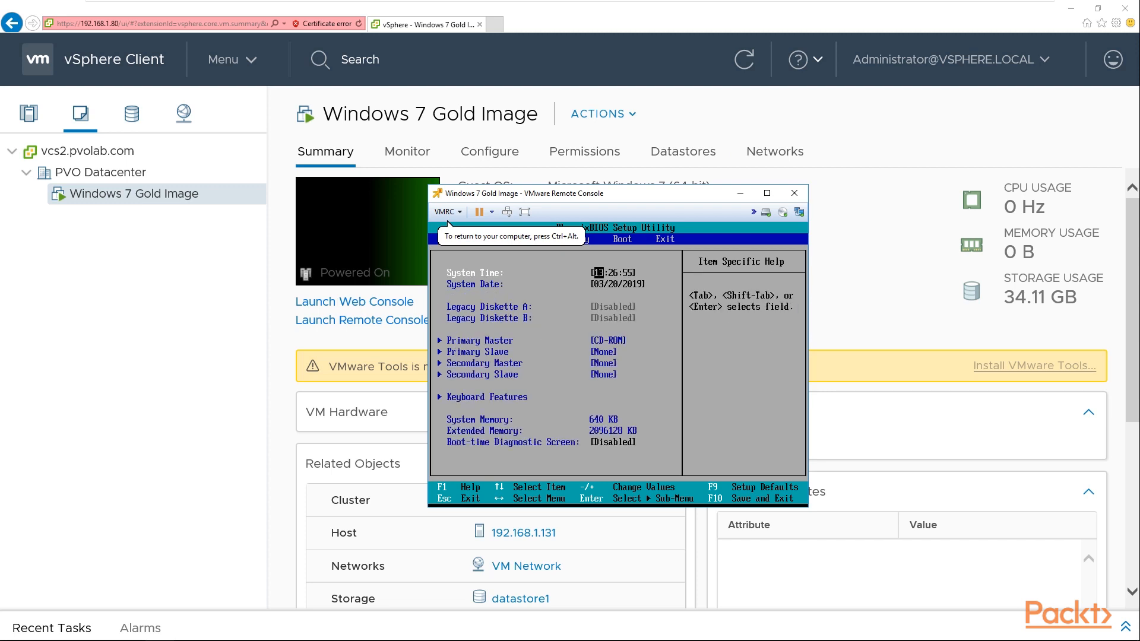
pyautogui.press('Right')
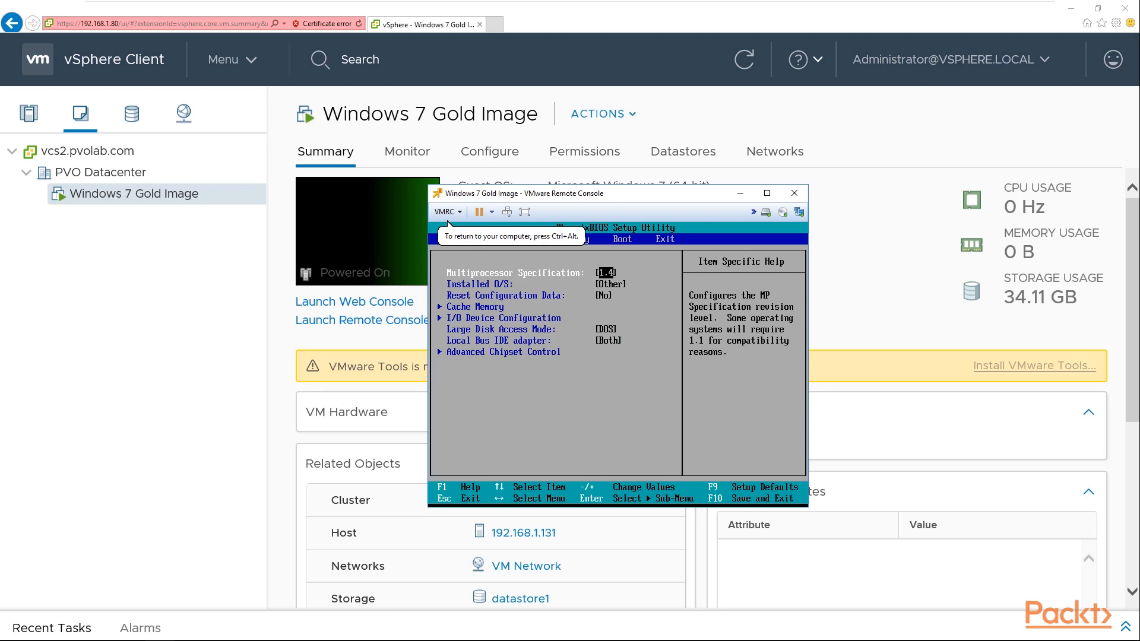
pyautogui.press('Down')
pyautogui.press('Down')
pyautogui.press('Down')
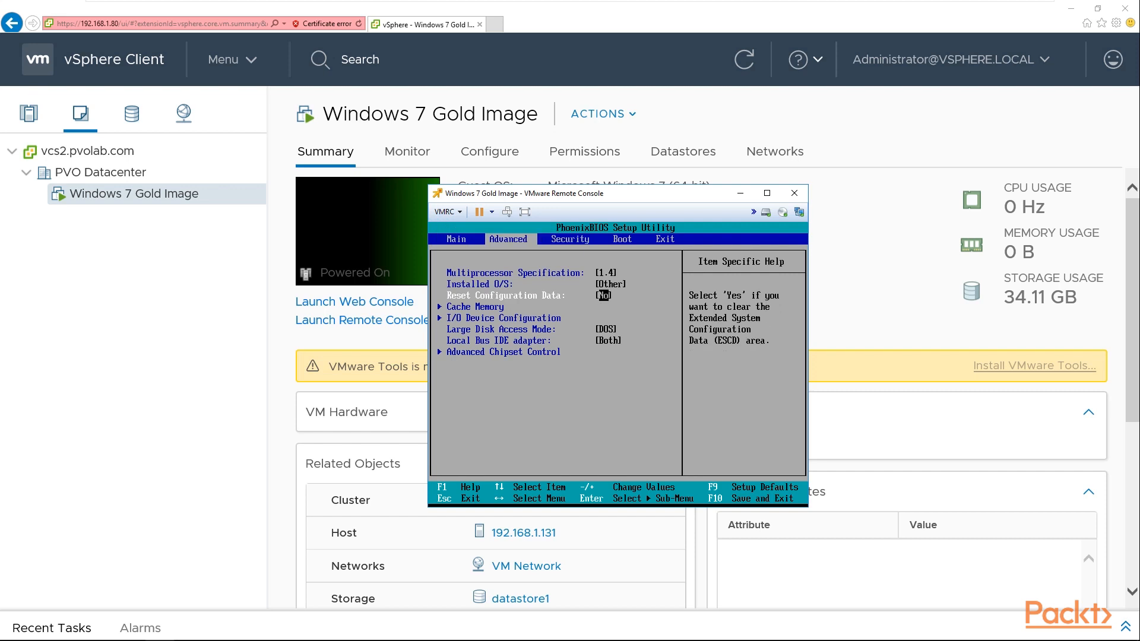
pyautogui.press('Down')
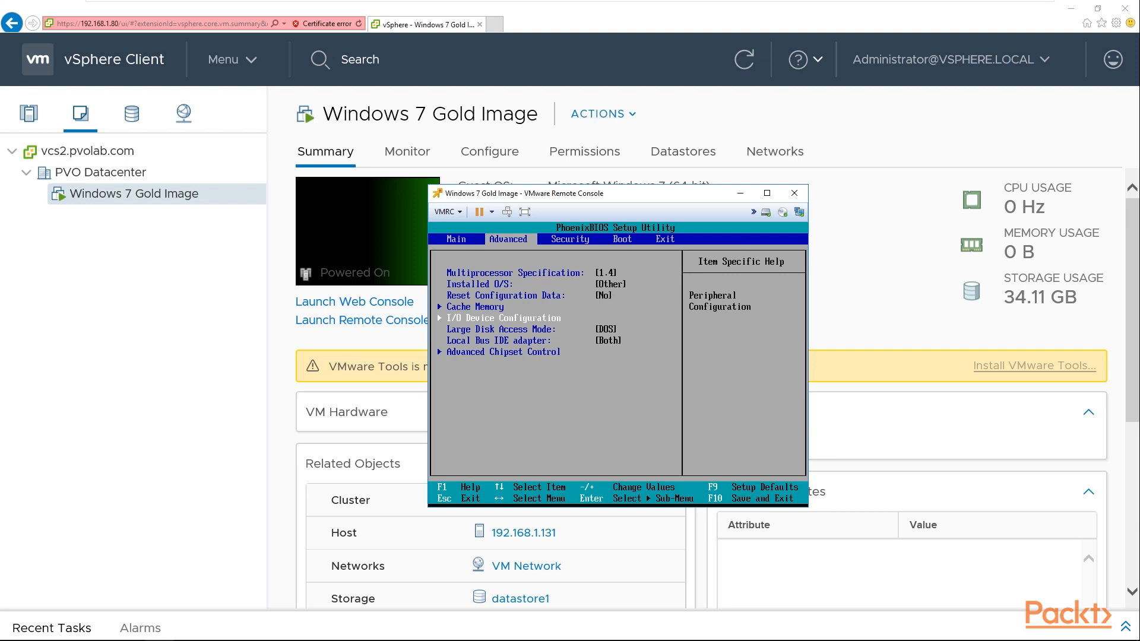
pyautogui.press('Return')
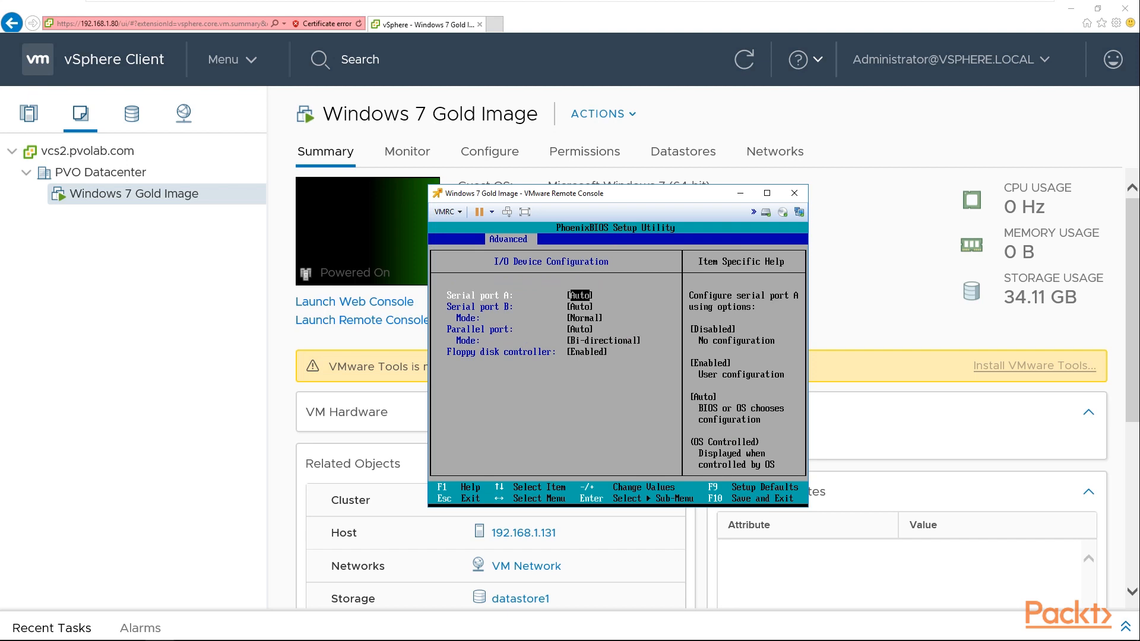
# Step: Set serial port A and serial port B to Disabled in the I/O Device Configuration
pyautogui.press('Return')
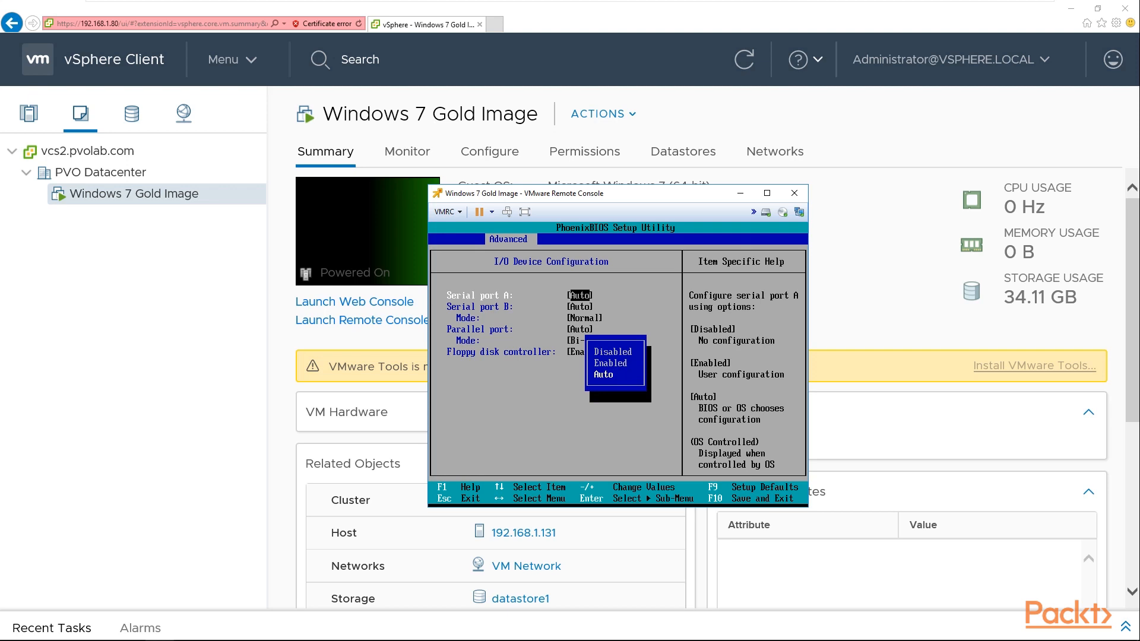
pyautogui.press('Up')
pyautogui.press('Up')
pyautogui.press('Return')
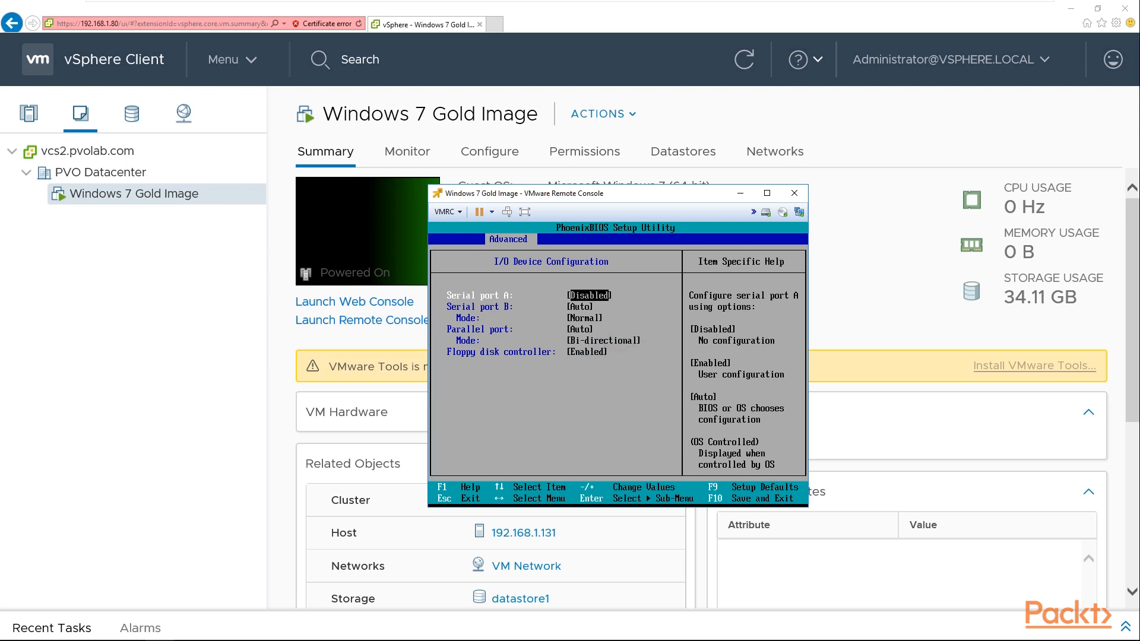
pyautogui.press('Down')
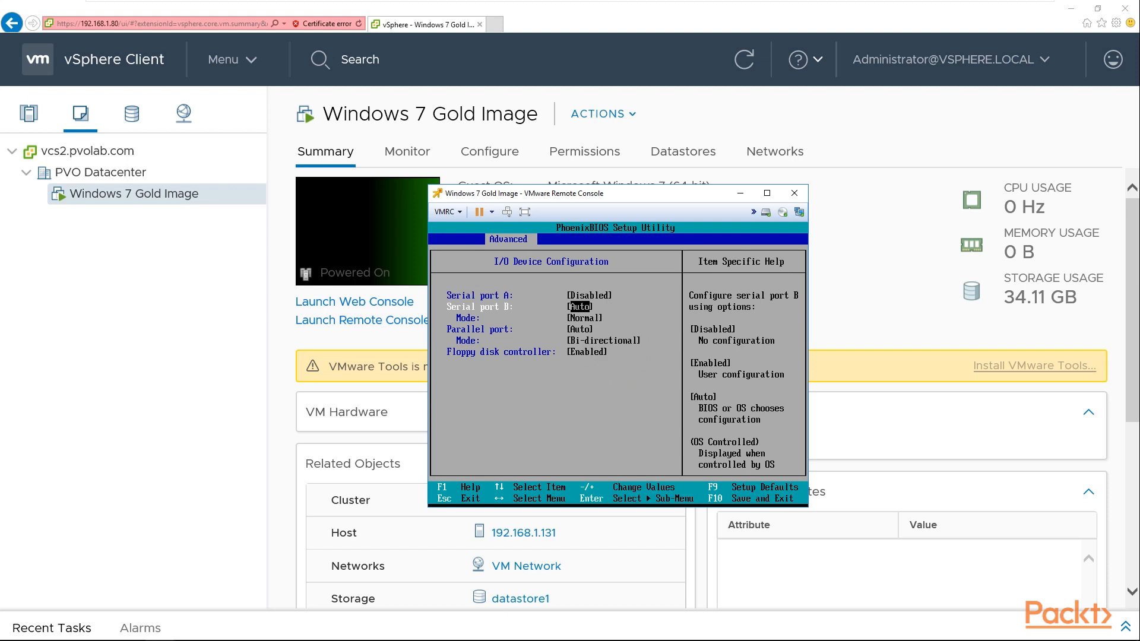
pyautogui.press('Return')
pyautogui.press('Up')
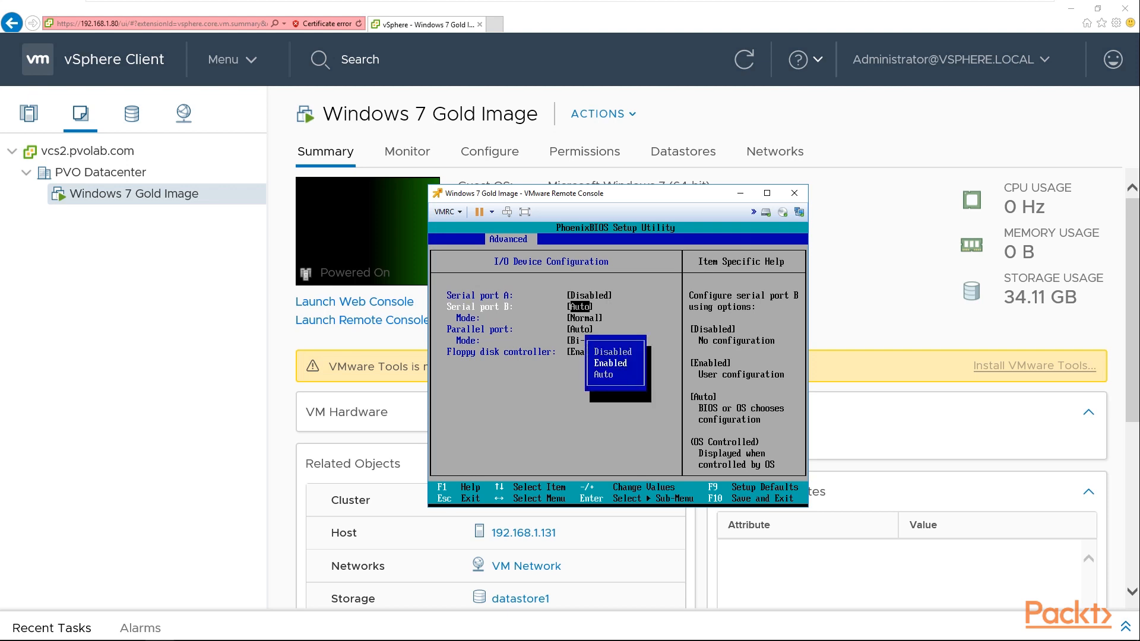
pyautogui.press('Up')
pyautogui.press('Return')
# Step: Set the parallel port and the floppy disk controller to Disabled
pyautogui.press('Down')
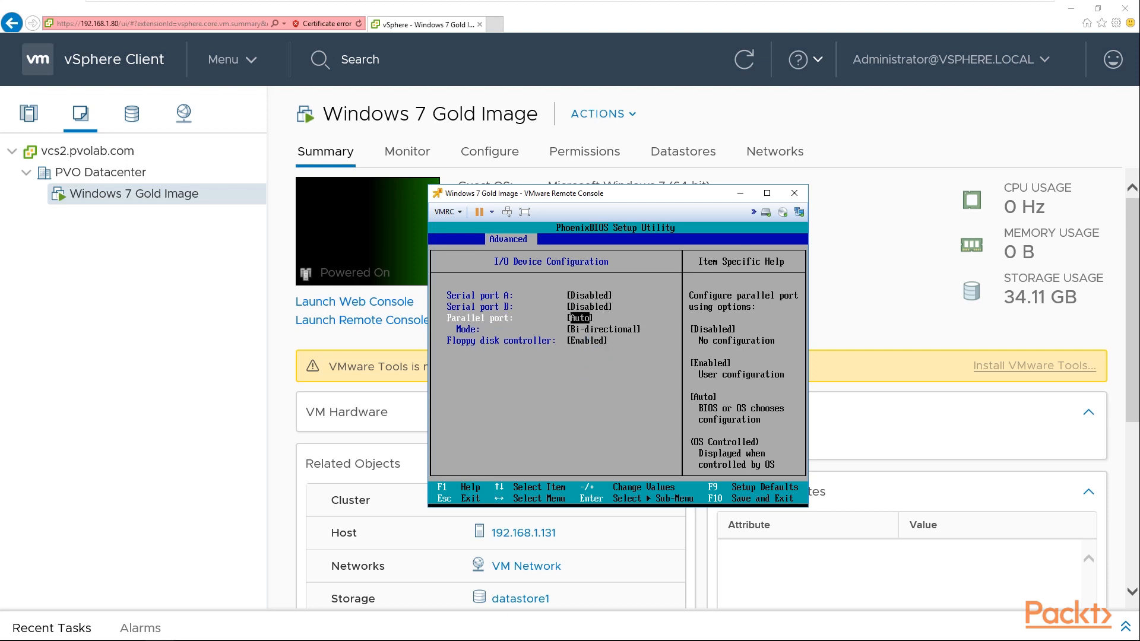
pyautogui.press('Return')
pyautogui.press('Up')
pyautogui.press('Up')
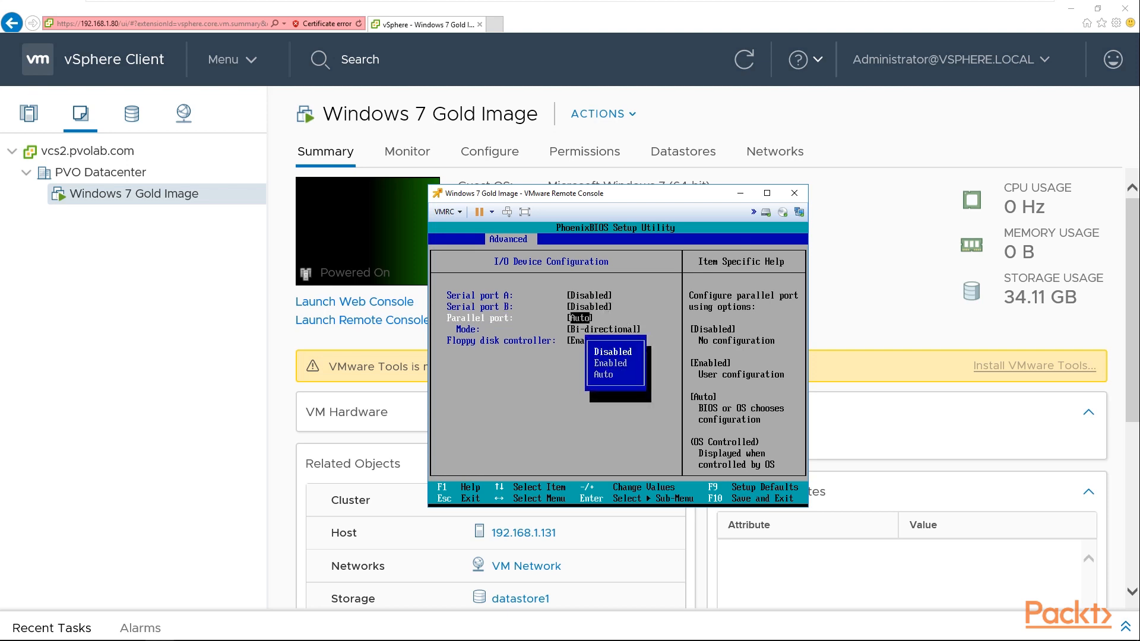
pyautogui.press('Return')
pyautogui.press('Down')
pyautogui.press('Return')
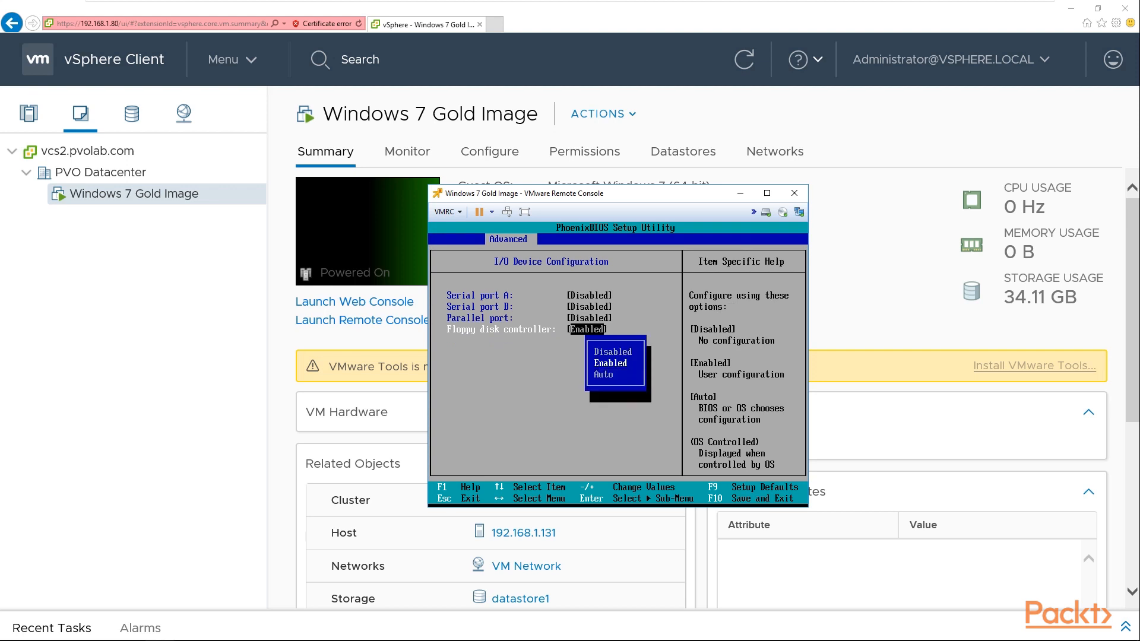
pyautogui.press('Up')
pyautogui.press('Return')
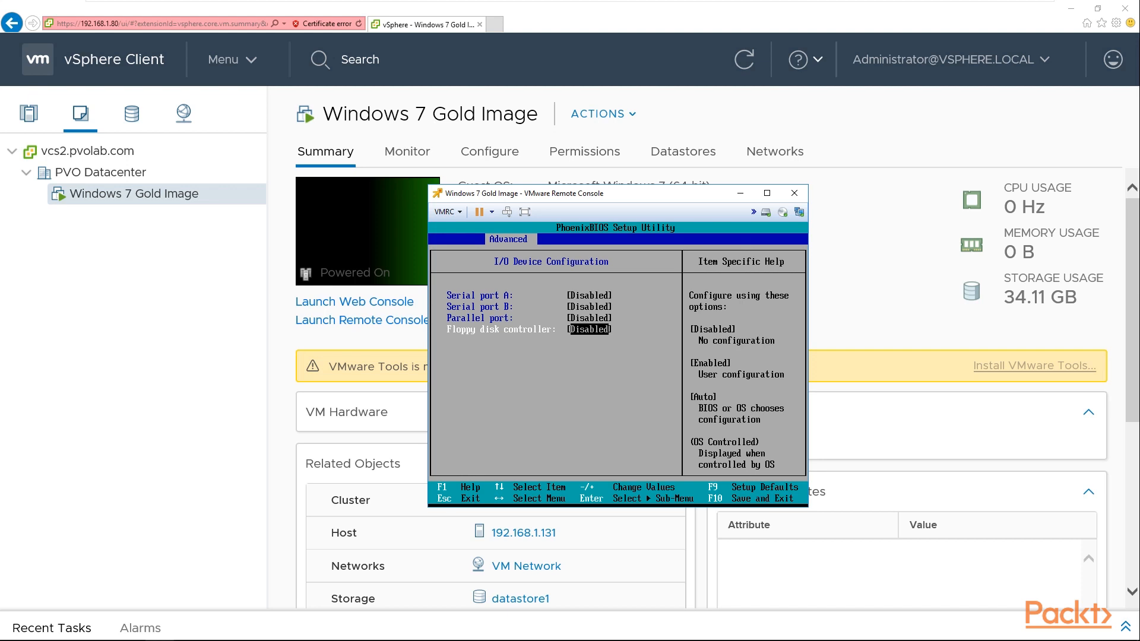
# Step: Save the BIOS configuration changes, exit setup, and move the console window up so the booting virtual machine fits on screen
pyautogui.press('F10')
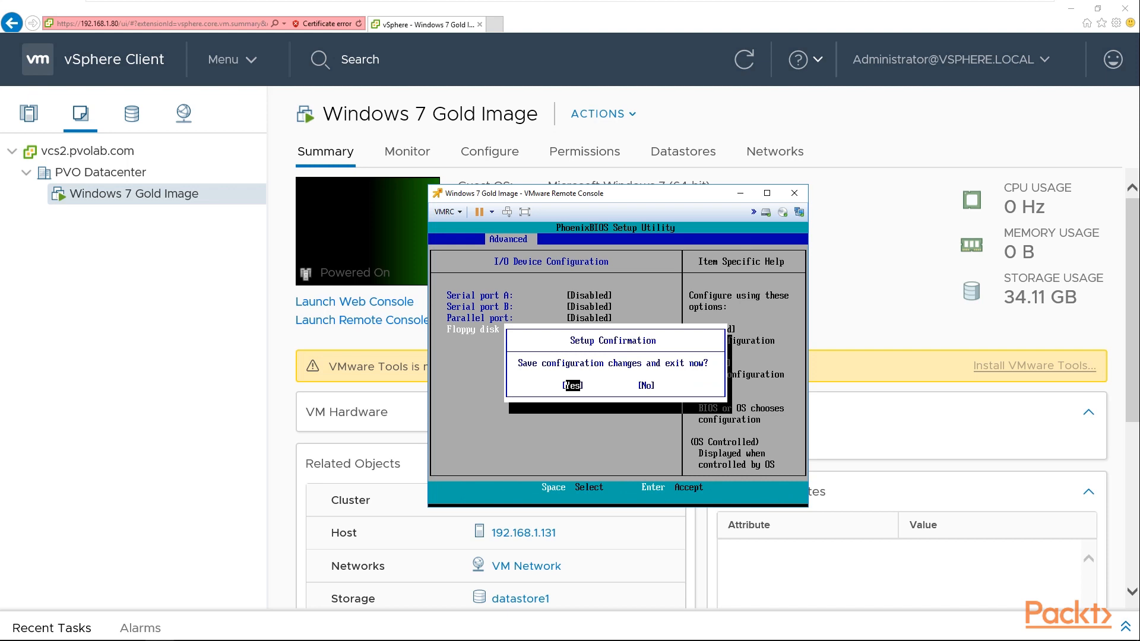
pyautogui.press('Return')
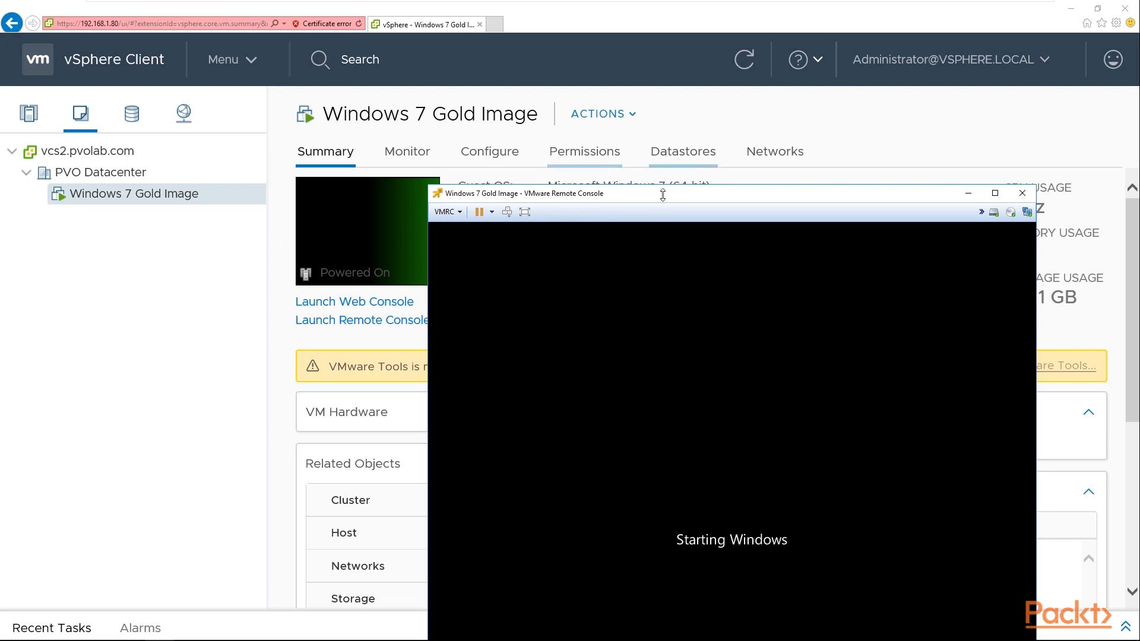
pyautogui.moveTo(663, 194); pyautogui.dragTo(566, 106)
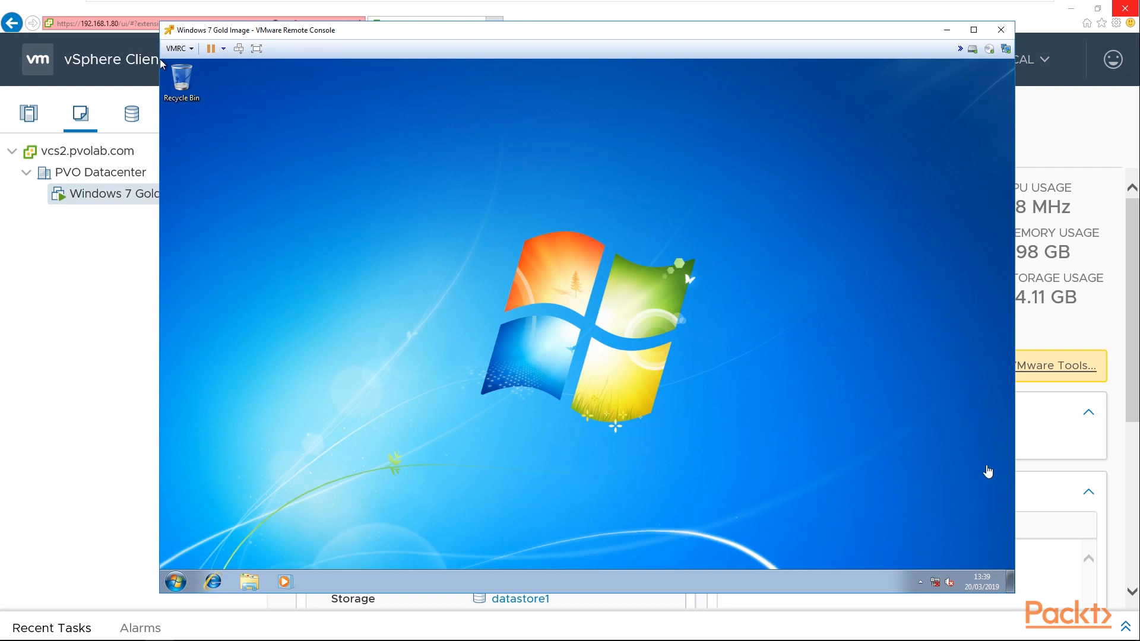
# Step: Return to the vSphere Client and mount the VMware Tools disk image on the Windows 7 Gold Image virtual machine
pyautogui.click(119, 321)
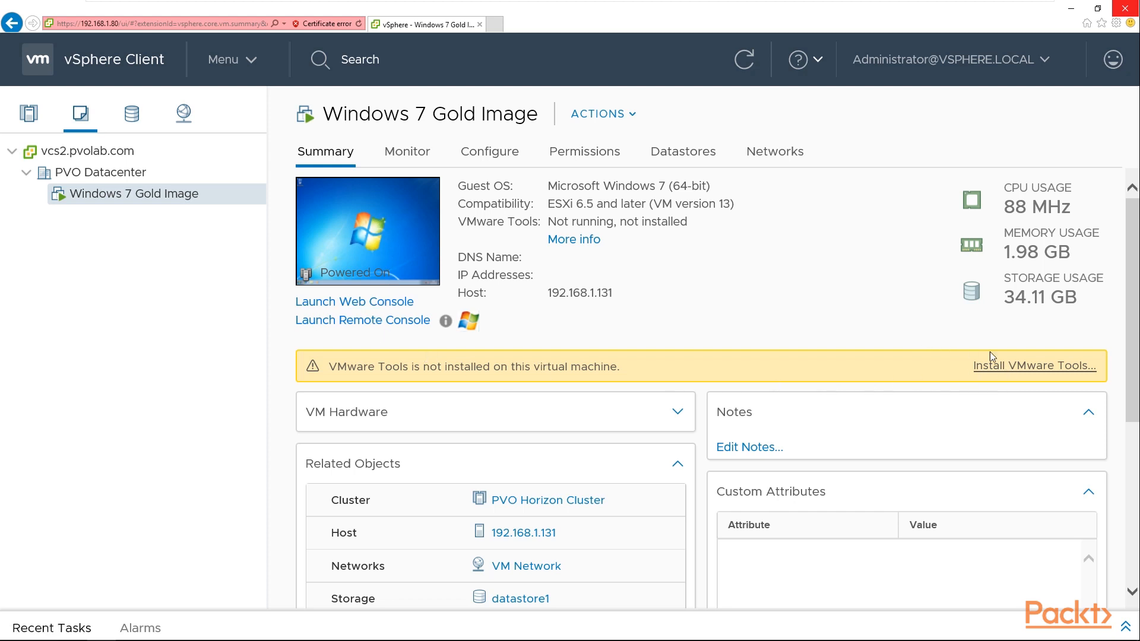
pyautogui.click(1049, 367)
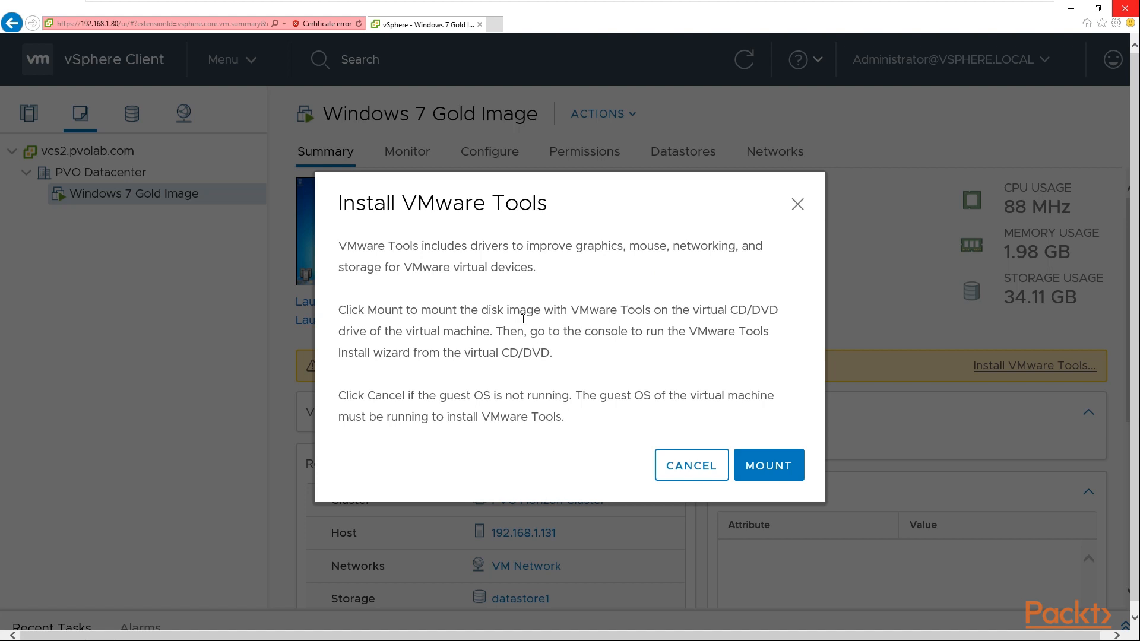
pyautogui.click(775, 468)
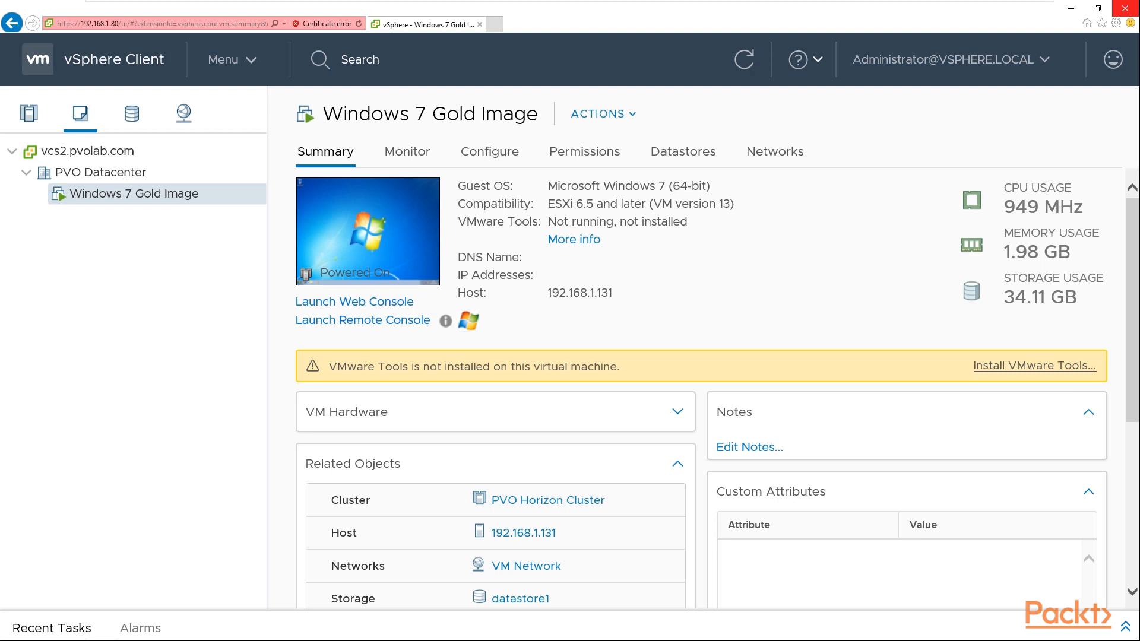
# Step: Switch to the remote console and run setup64.exe from the mounted VMware Tools DVD to start the installation wizard
pyautogui.hotkey('alt', 'Tab')
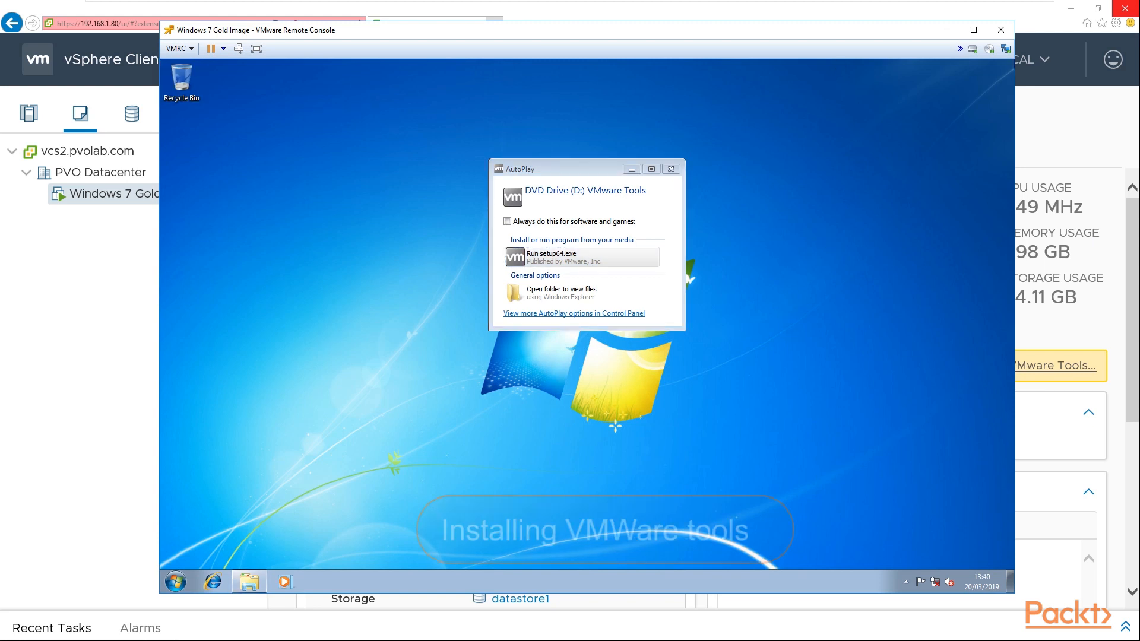
pyautogui.click(582, 256)
pyautogui.press('Return')
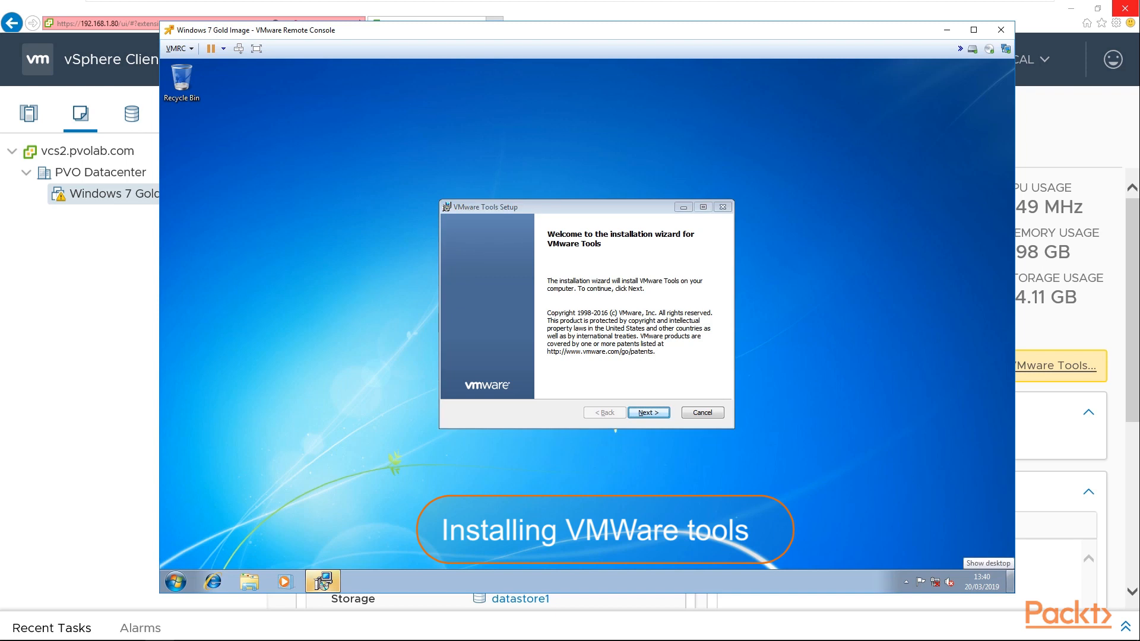
pyautogui.hotkey('alt', 'Tab')
pyautogui.press('Return')
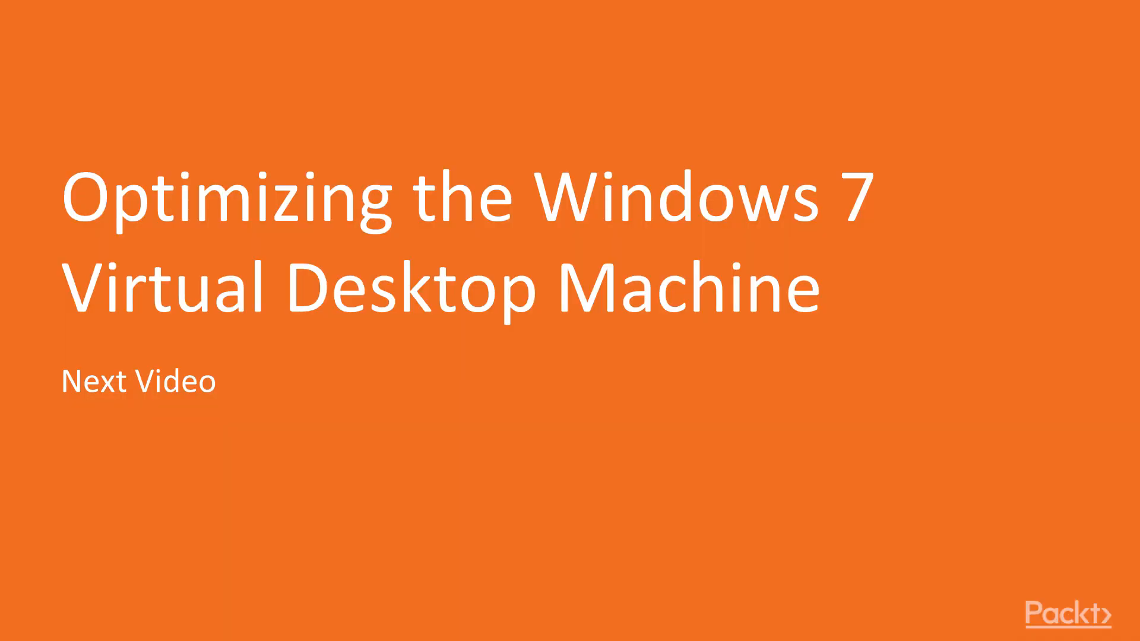